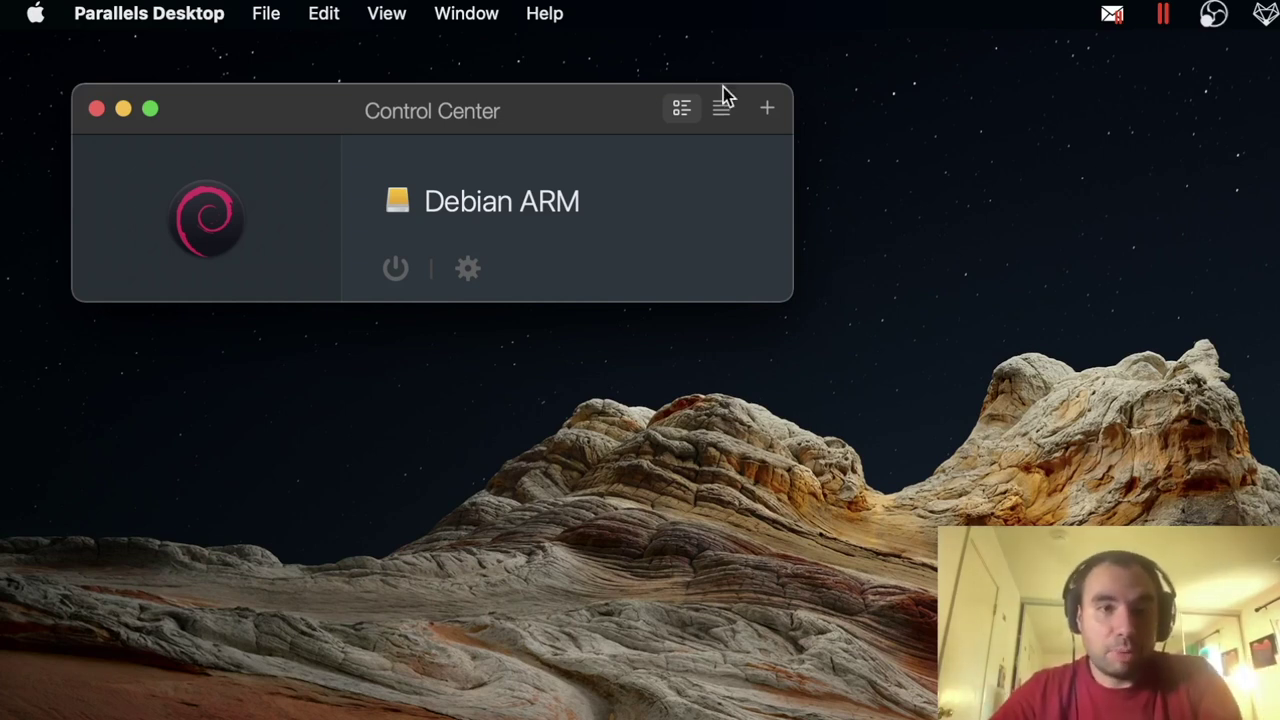
Start creating a new virtual machine from the Ubuntu Linux focal-desktop-arm64 image.
drag(564, 100, 577, 104)
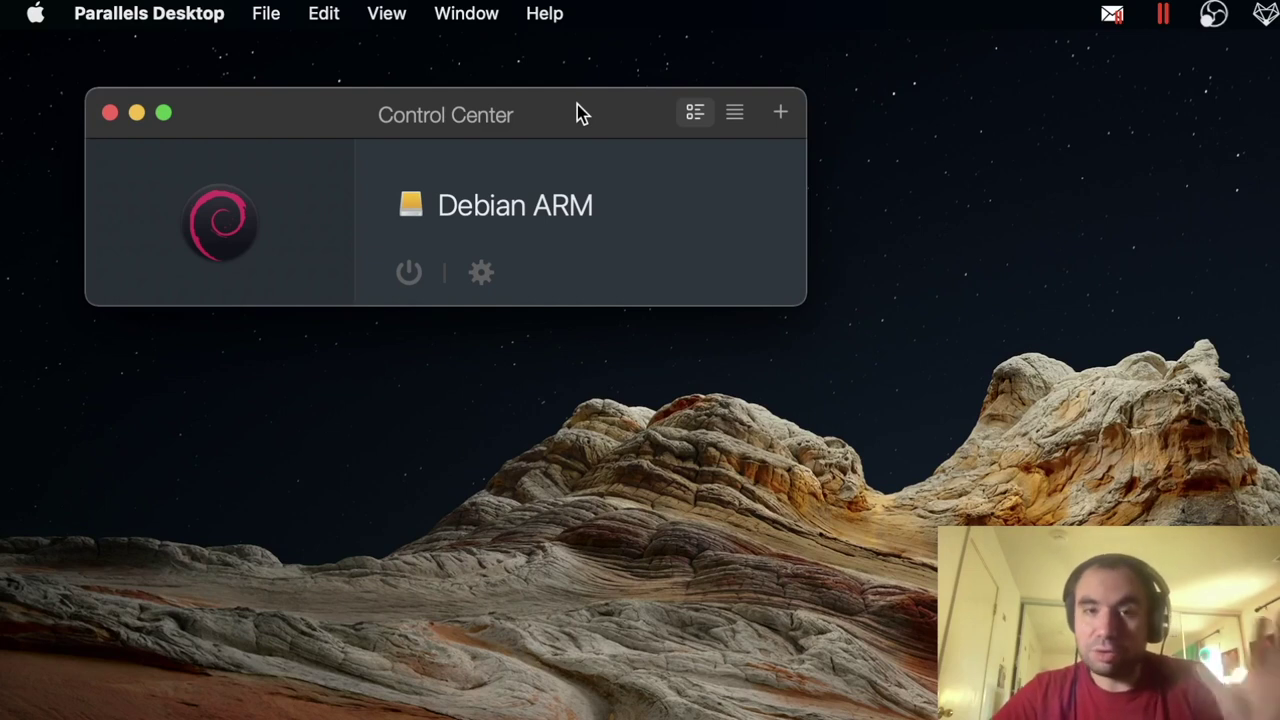
drag(577, 104, 585, 108)
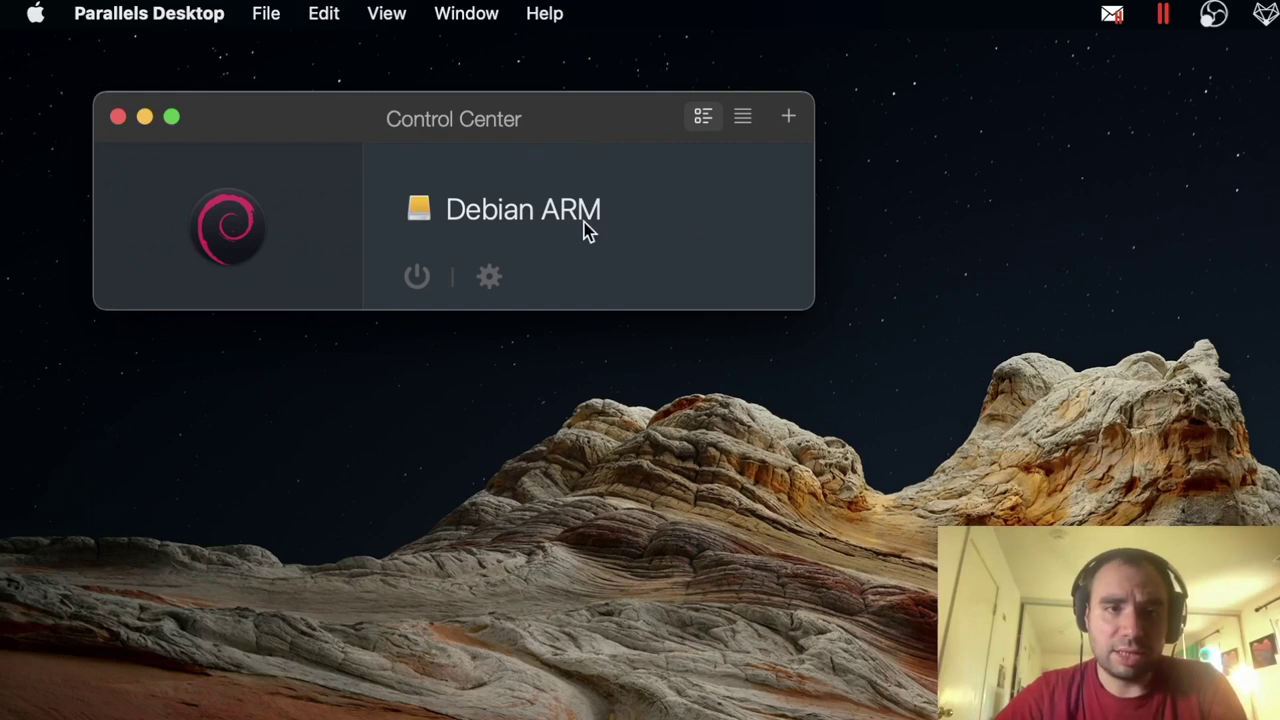
click(789, 119)
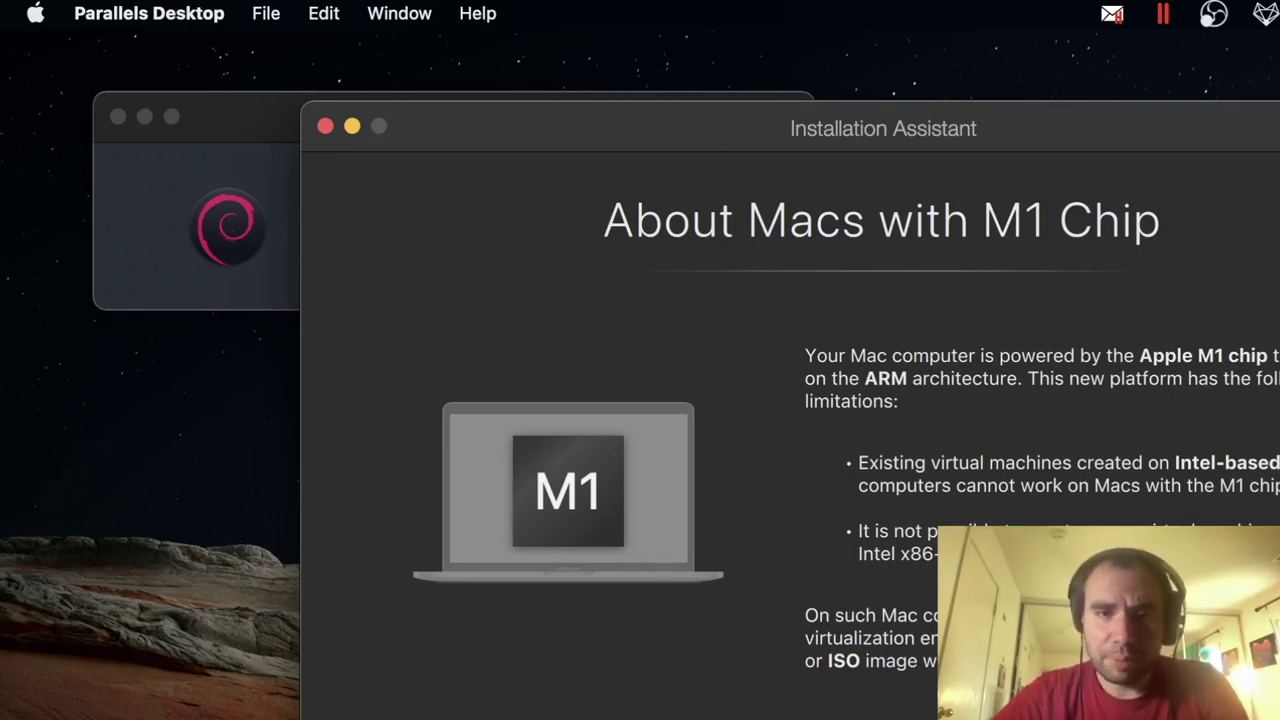
key(Return)
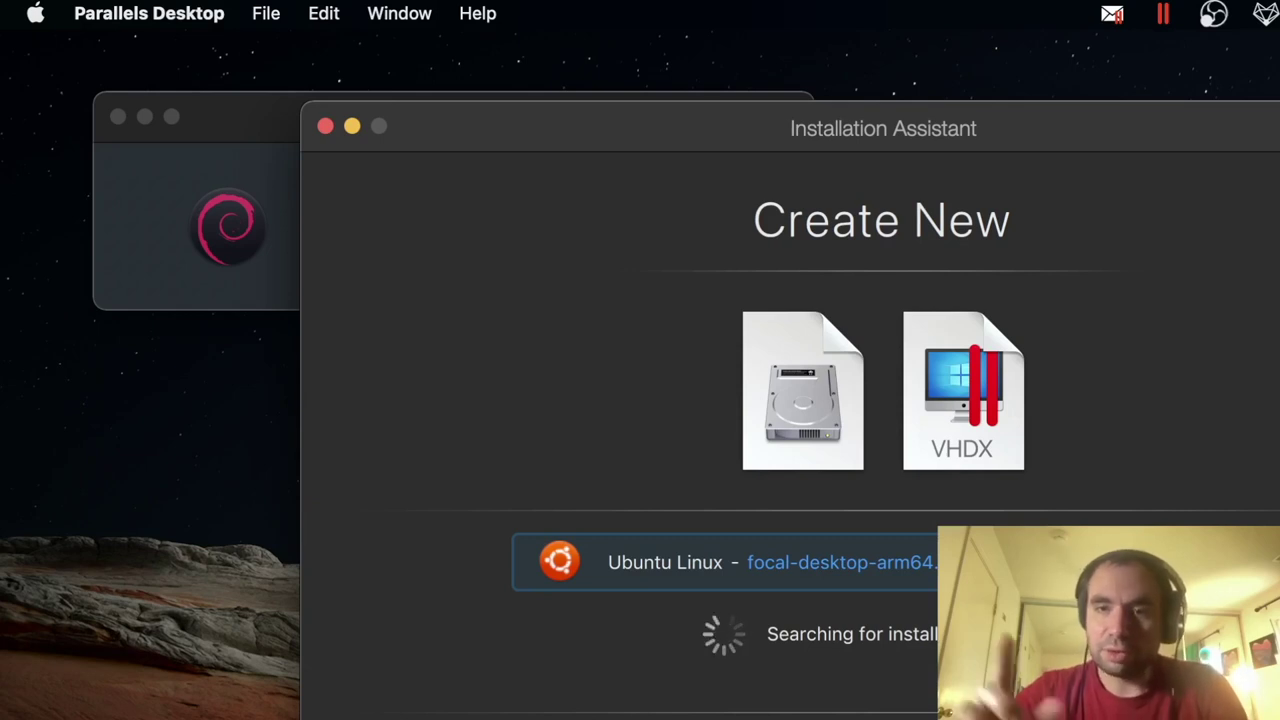
drag(816, 129, 589, 106)
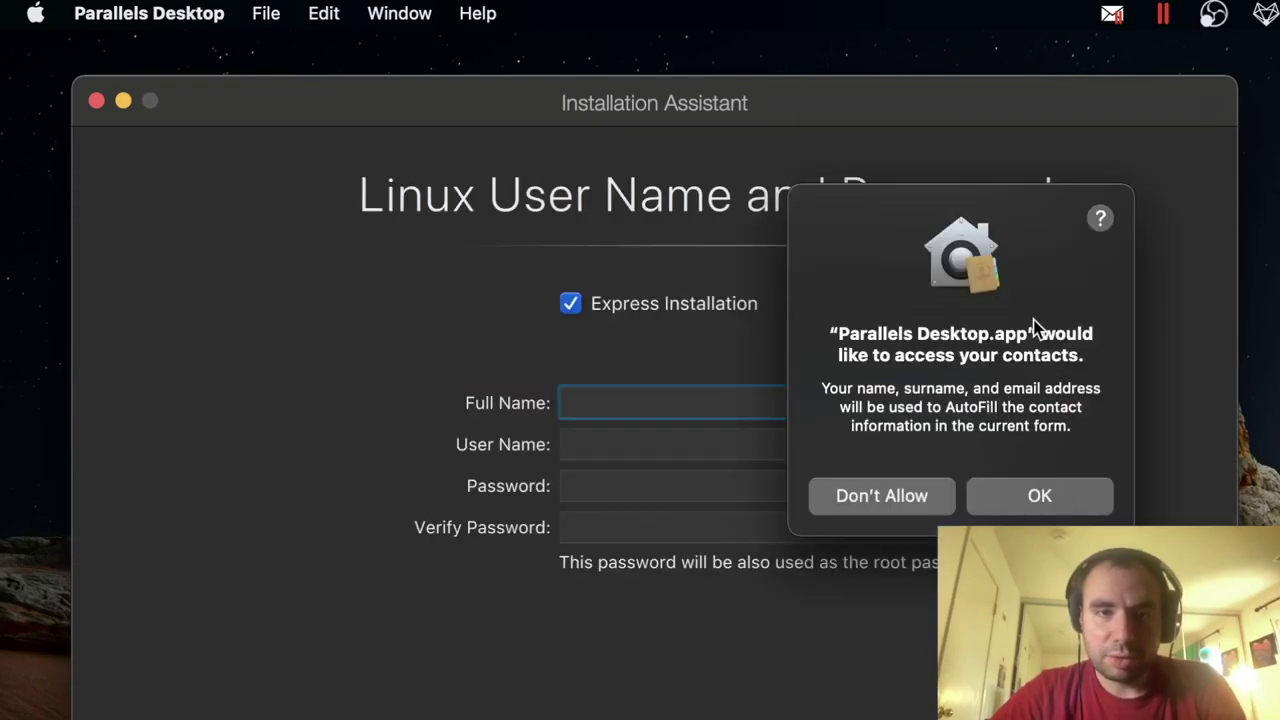
Deny access to the contacts and turn off Express Installation for the Linux virtual machine.
drag(970, 200, 891, 214)
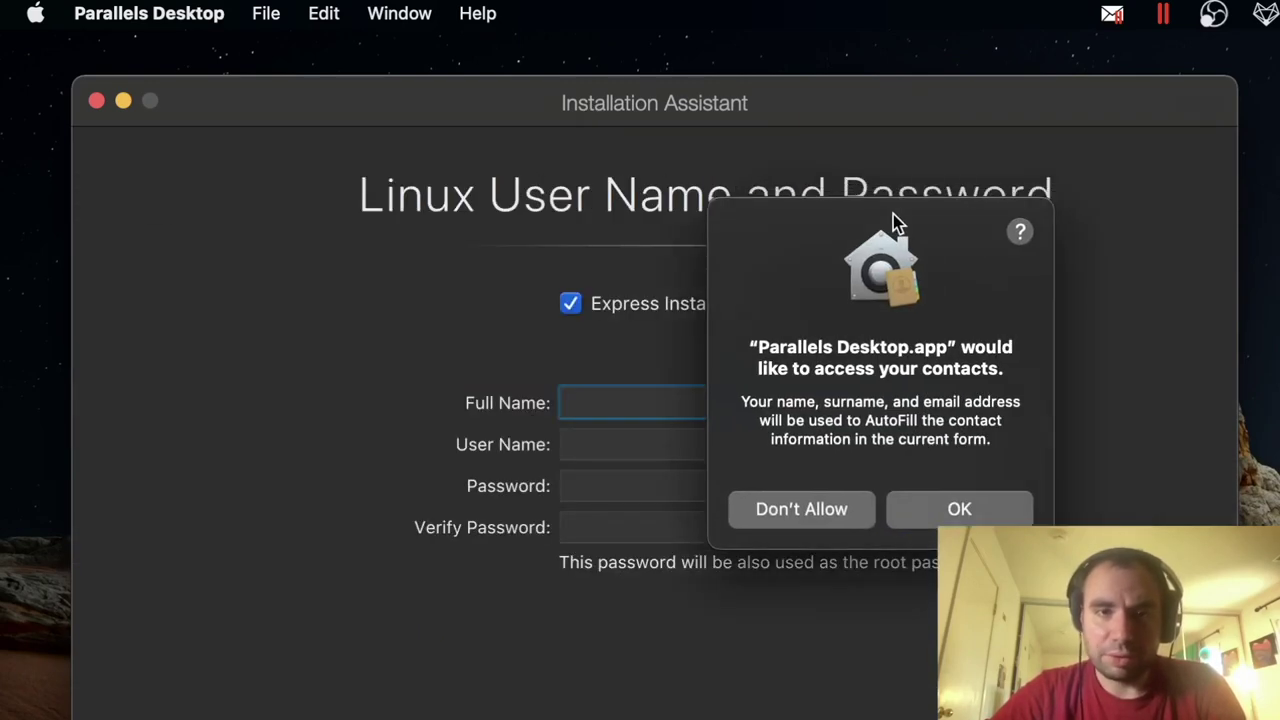
click(800, 509)
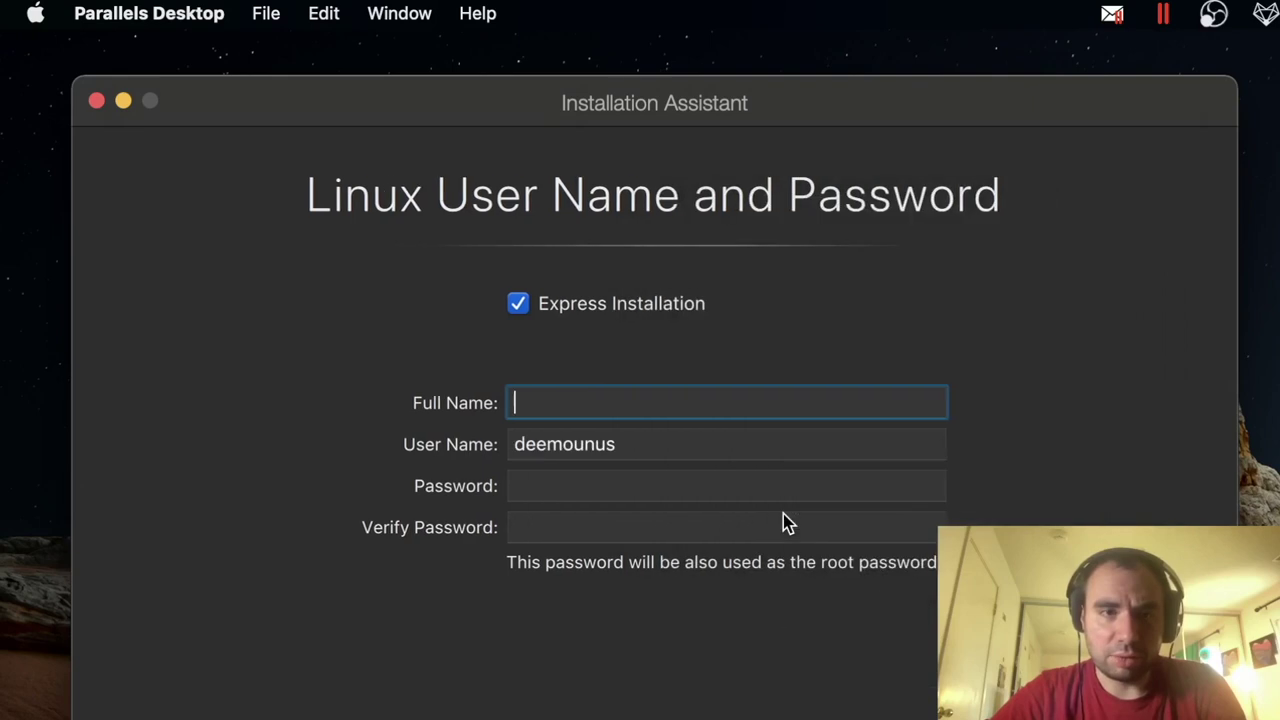
click(526, 303)
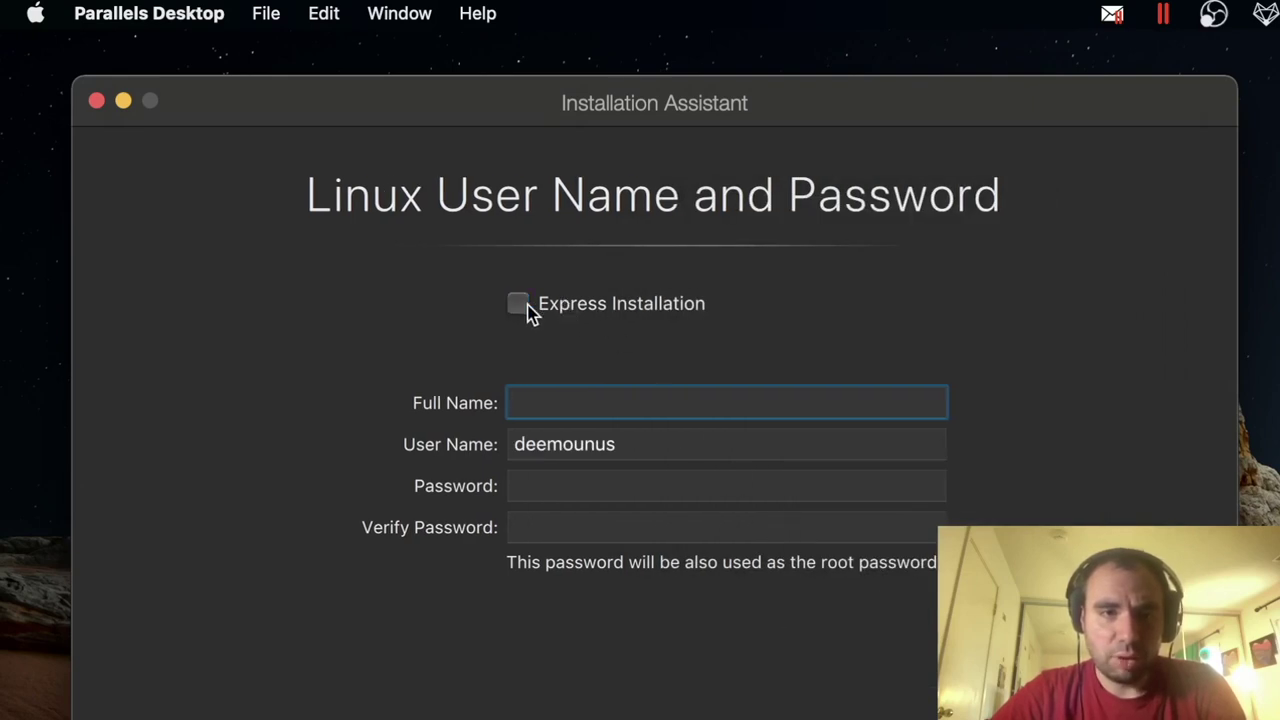
Fill in the Linux user's full name, enter and verify the account password, and accept the account details.
text(NomadicDmitry)
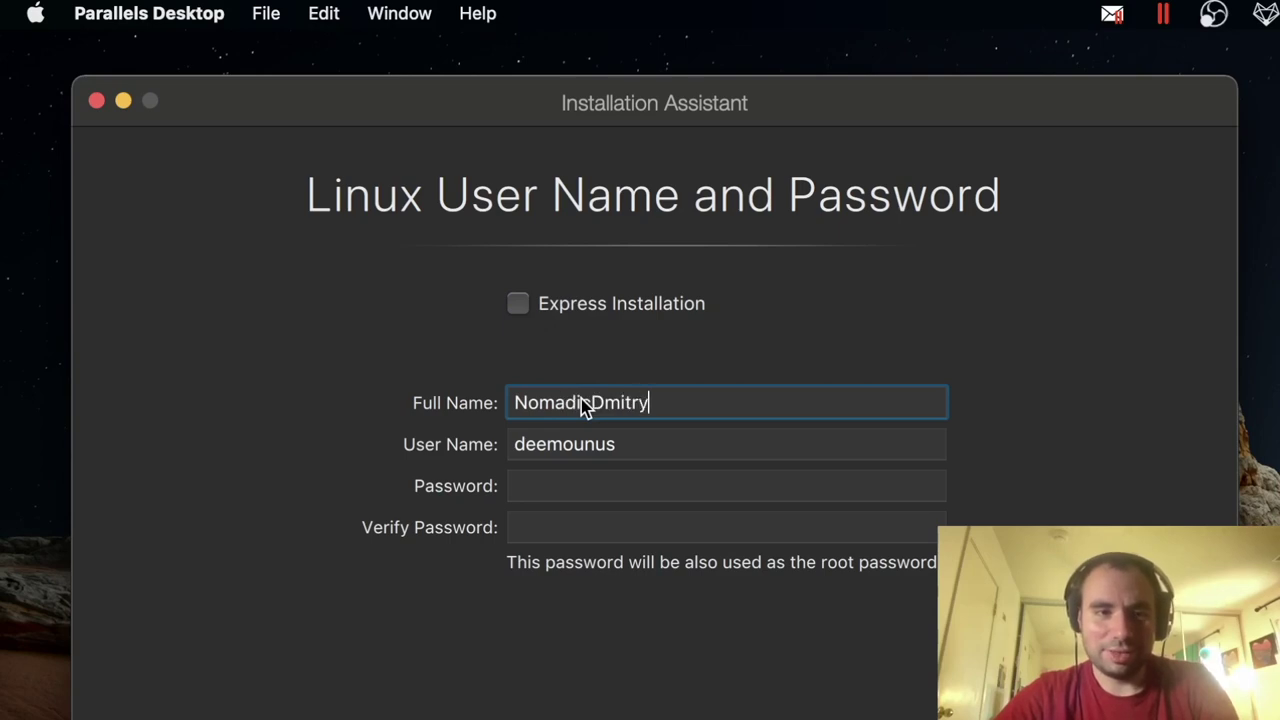
key(Tab)
key(Tab)
key(super+v)
key(Tab)
key(super+v)
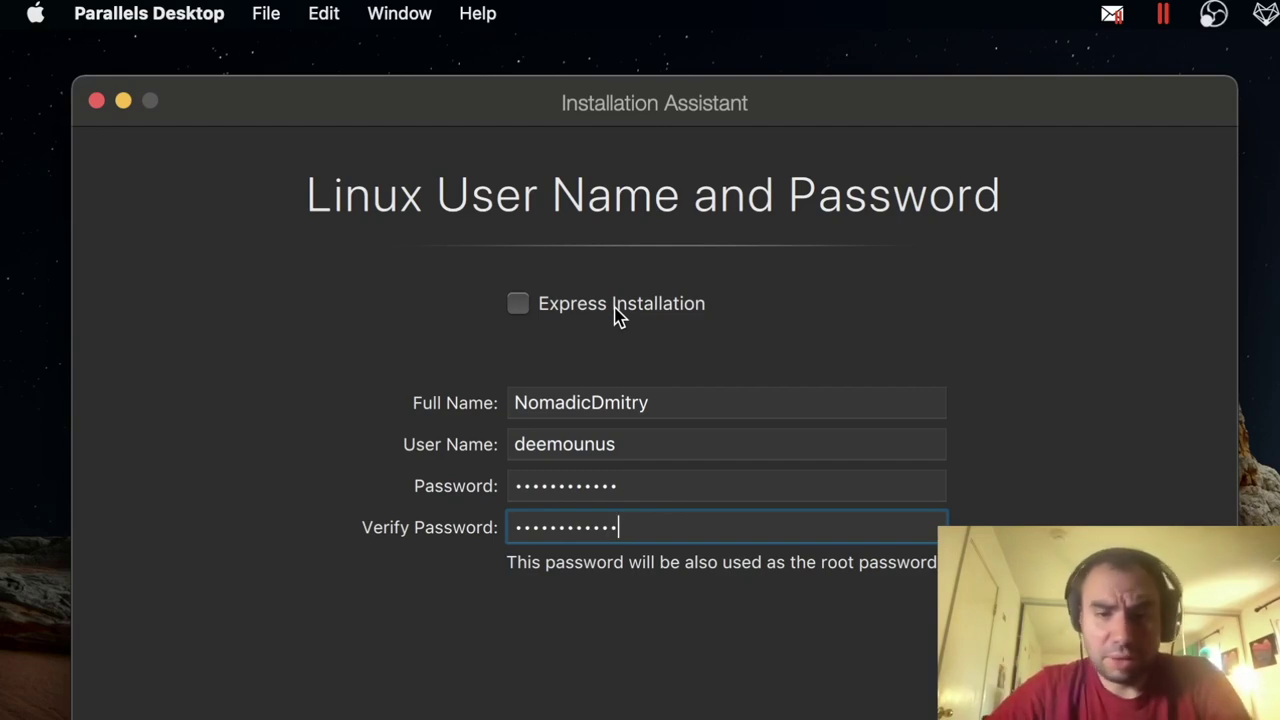
key(Return)
Set the Ubuntu Linux virtual machine's save location to /Volumes/MacExt/VM and create it.
click(690, 436)
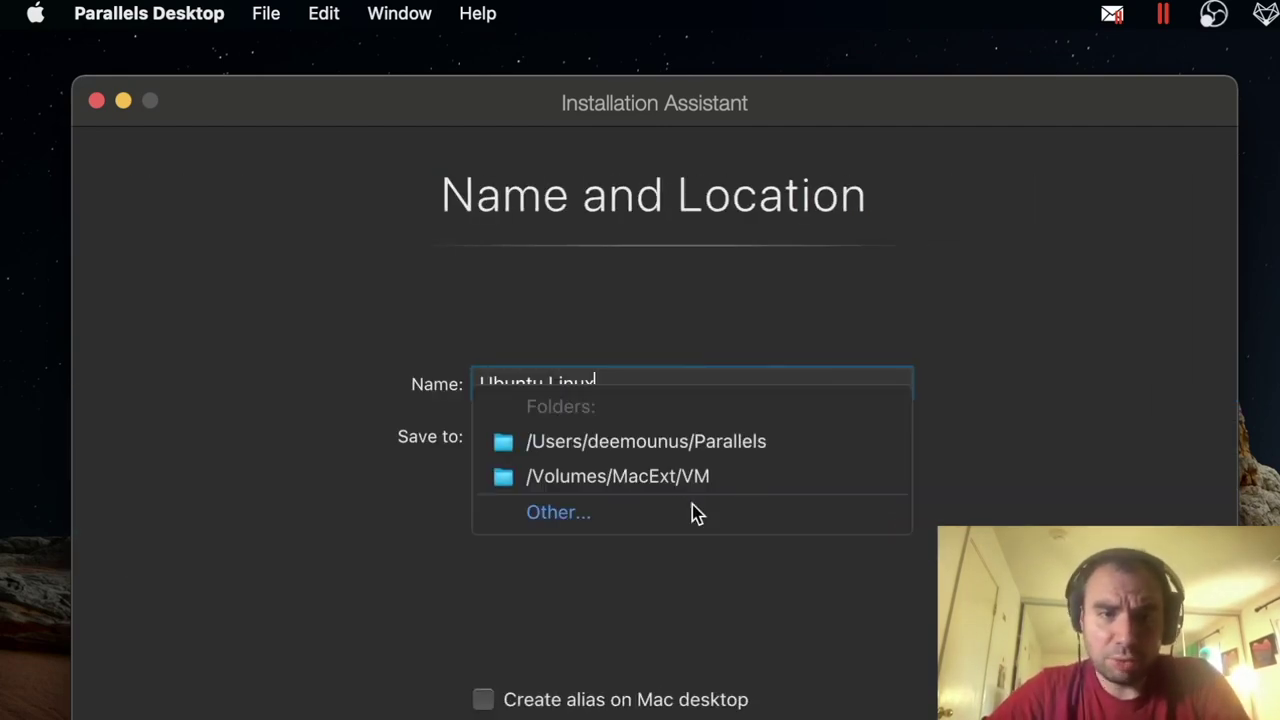
click(630, 479)
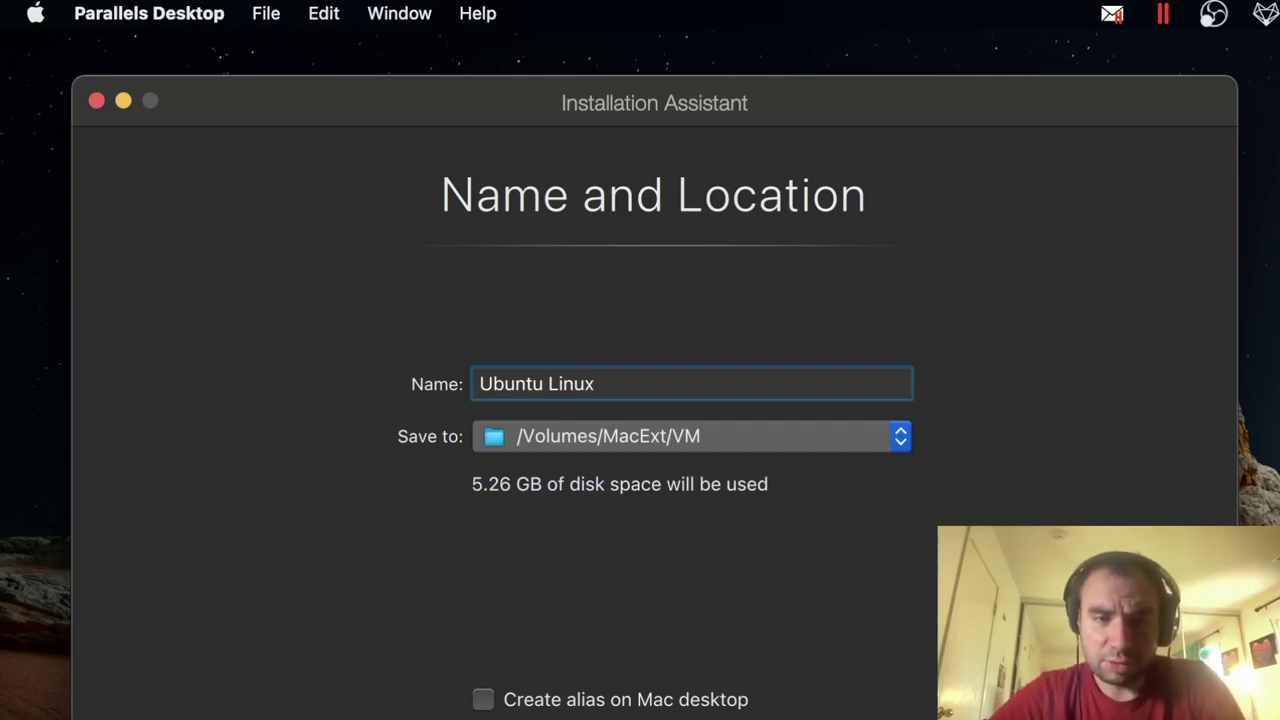
key(Return)
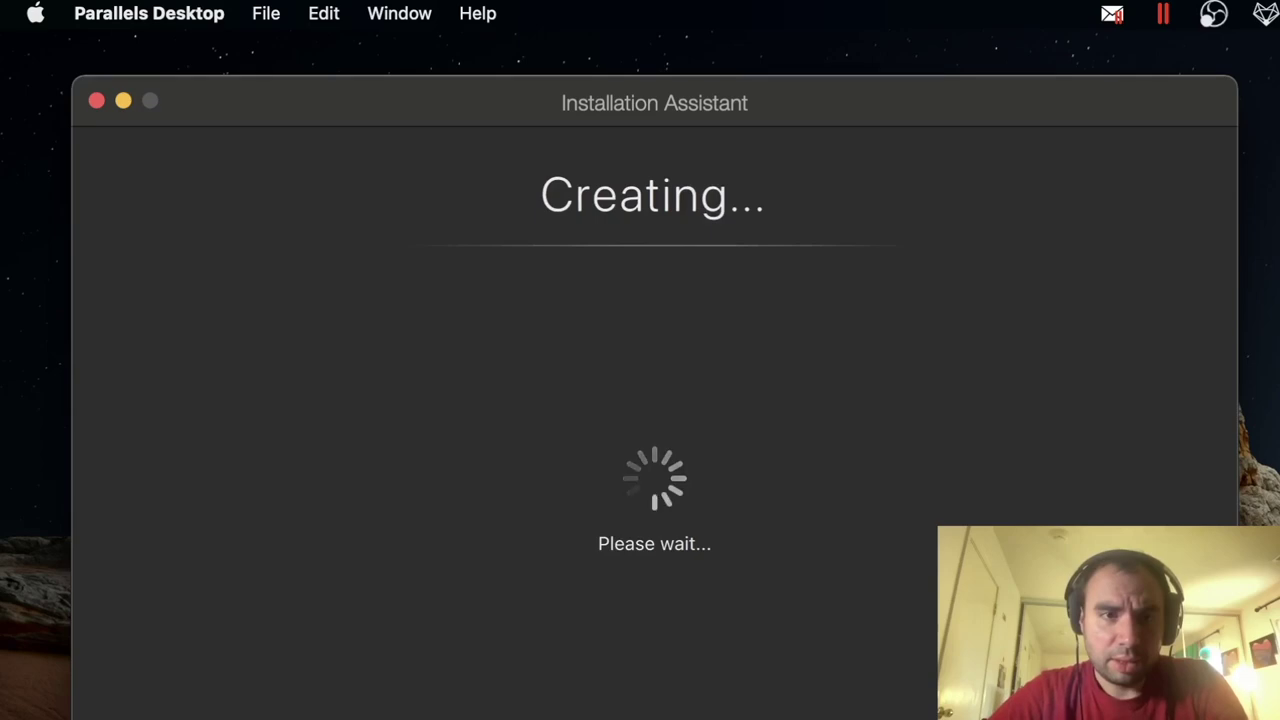
Review the virtual machine's options, CPU and memory with advanced settings, security and backup configuration, and close it.
drag(723, 200, 685, 223)
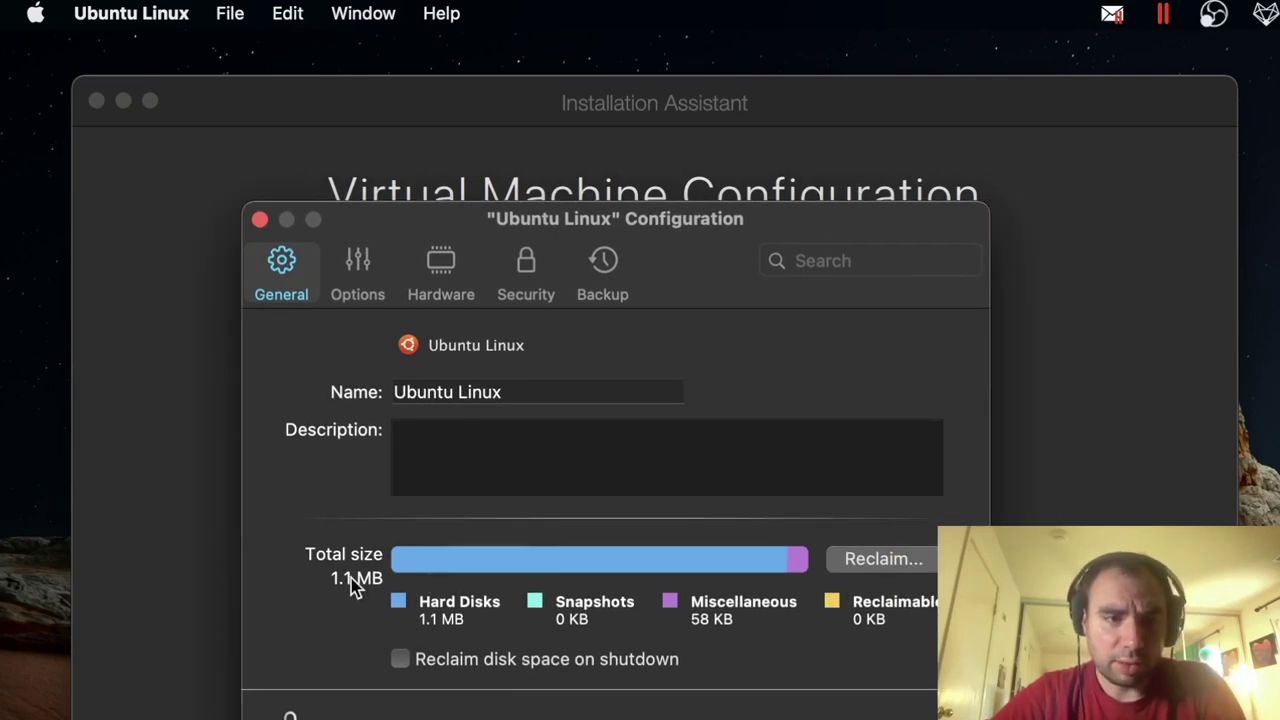
click(378, 285)
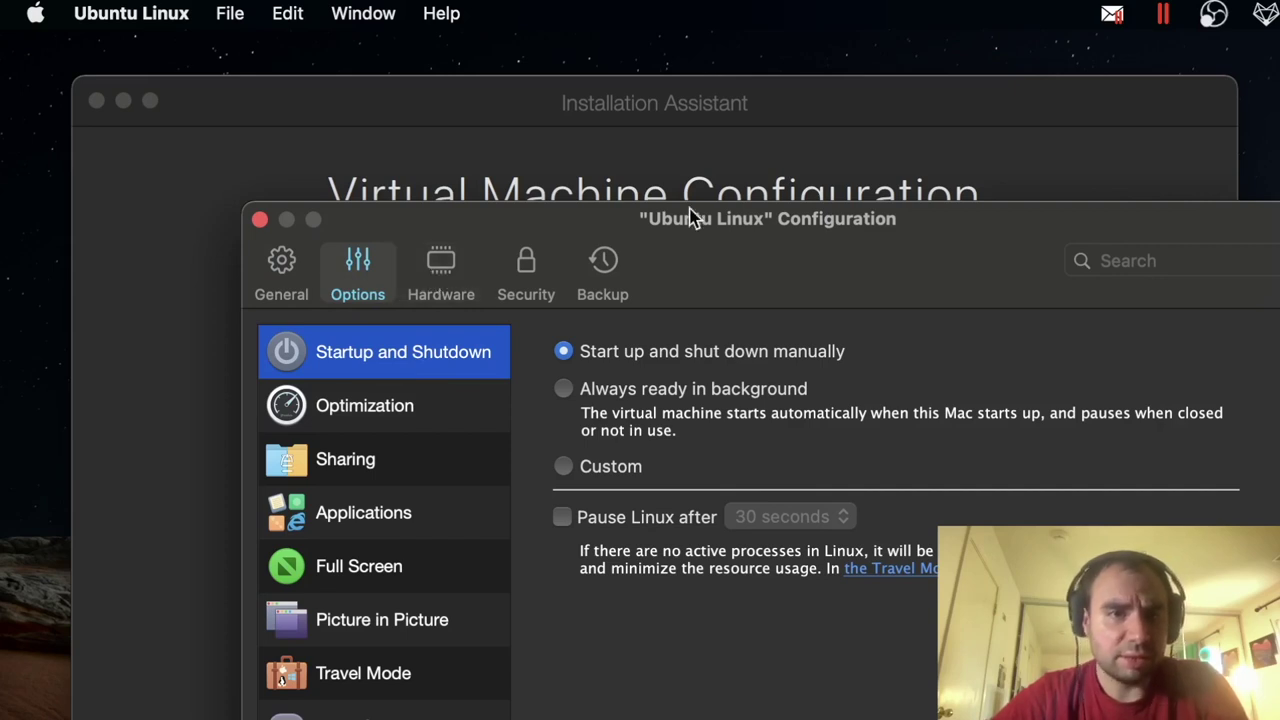
drag(735, 215, 671, 197)
click(394, 249)
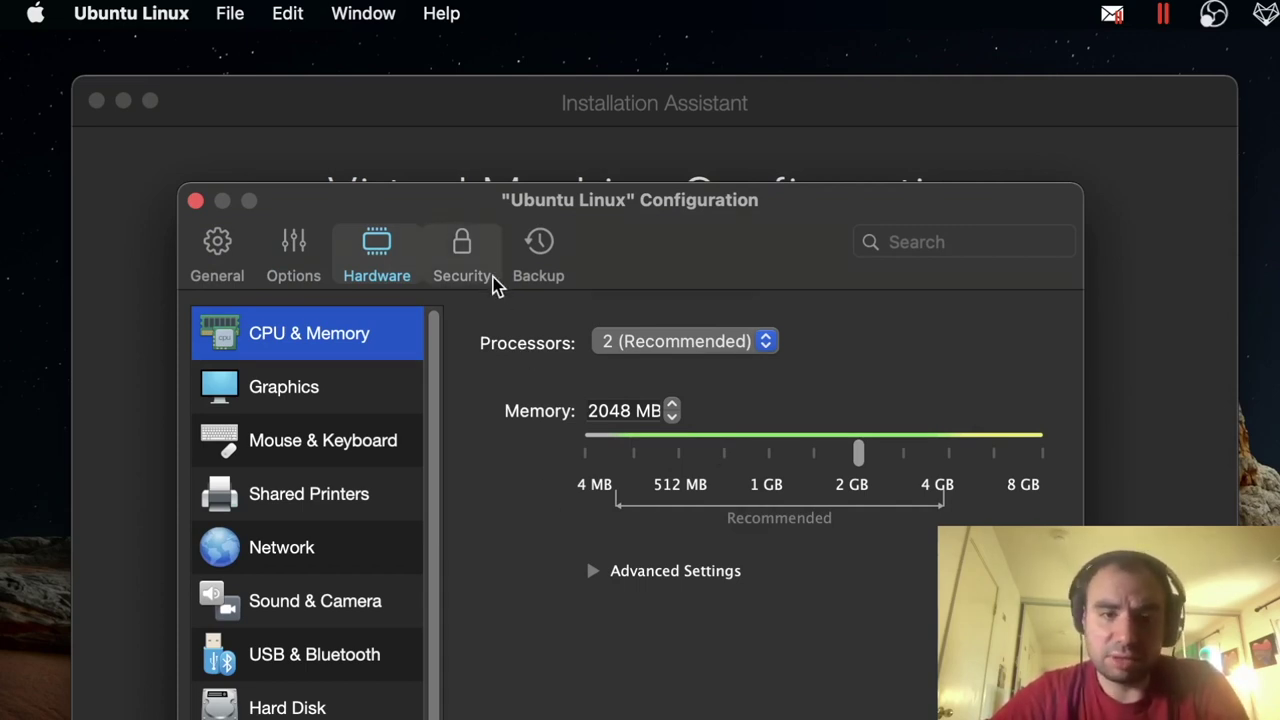
click(593, 571)
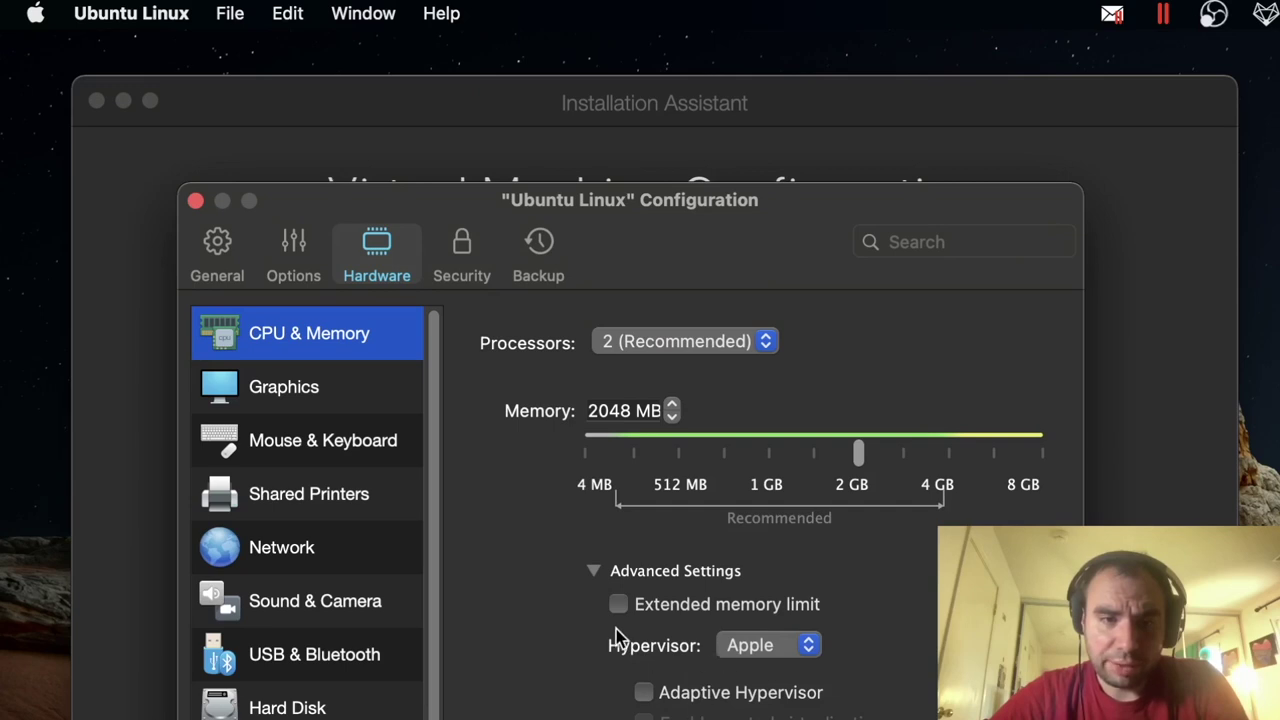
click(738, 652)
click(612, 664)
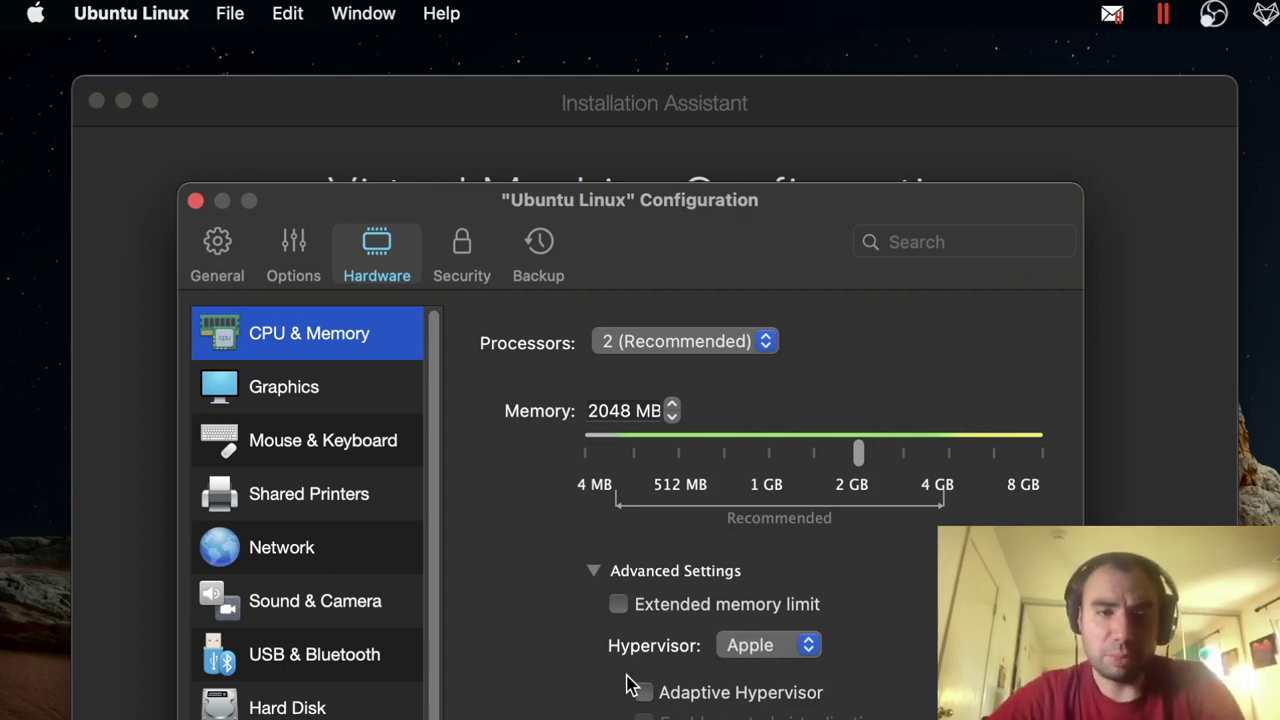
click(595, 574)
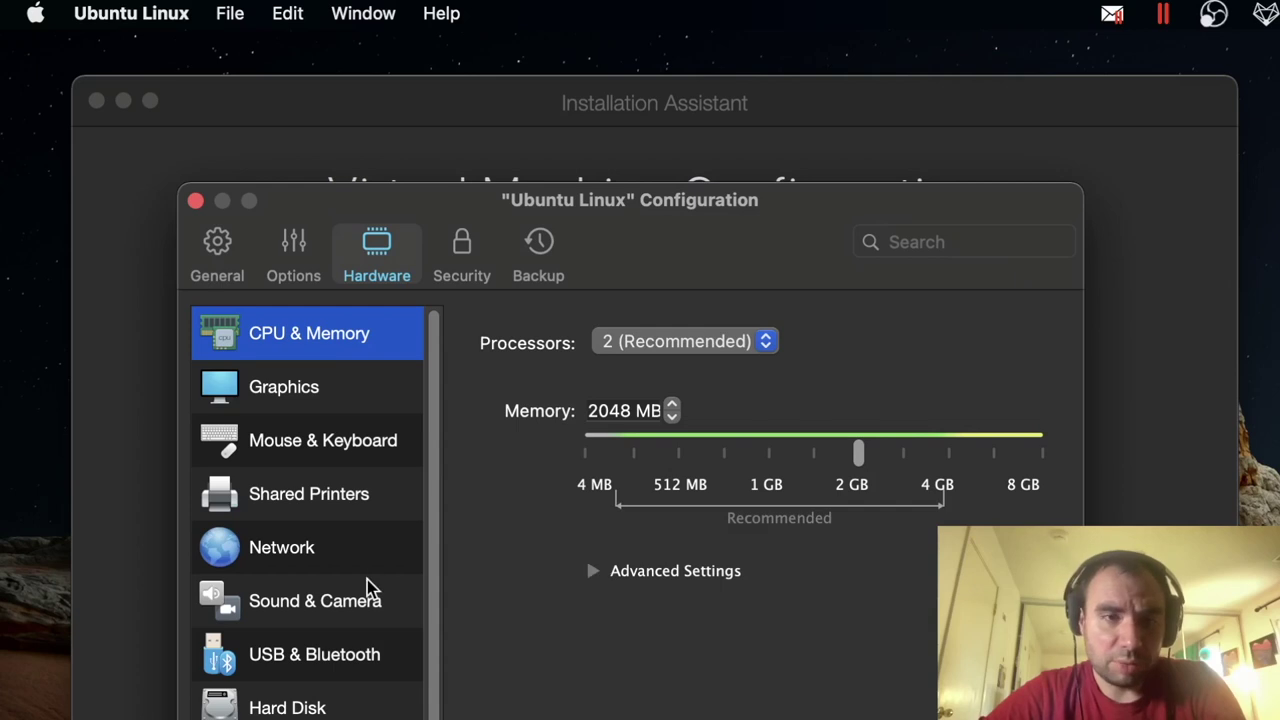
click(462, 252)
click(525, 262)
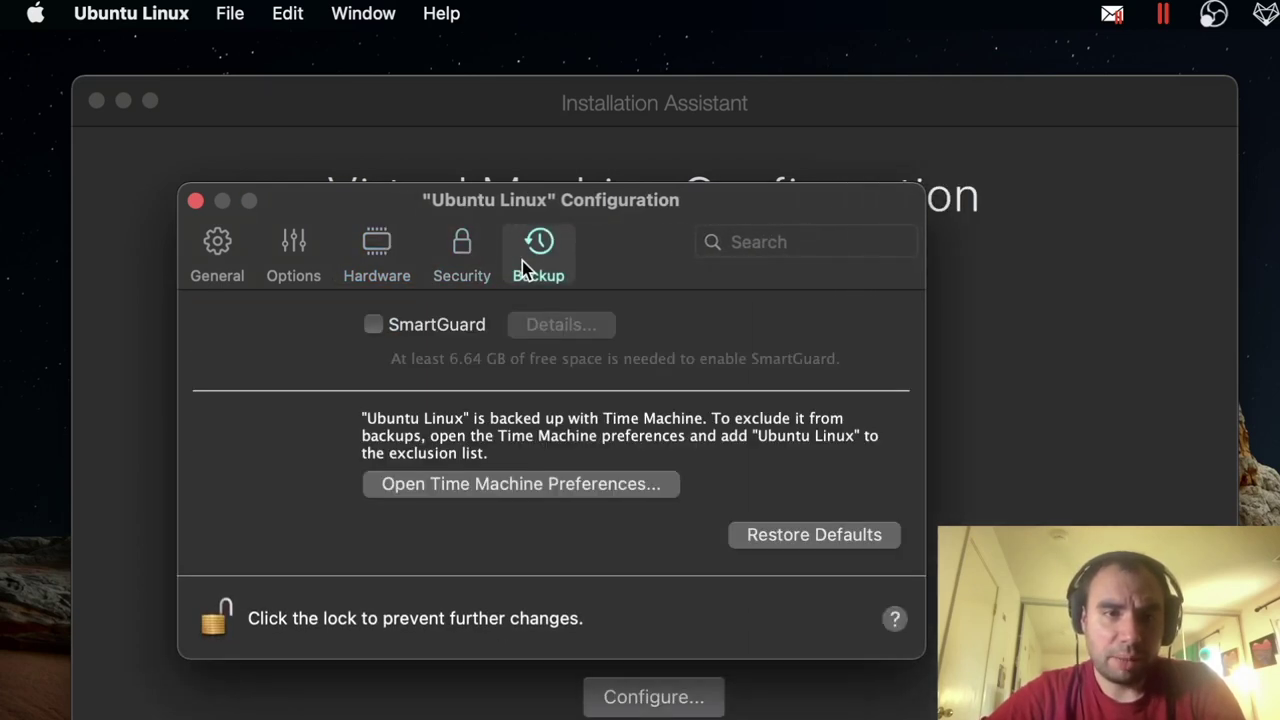
click(196, 202)
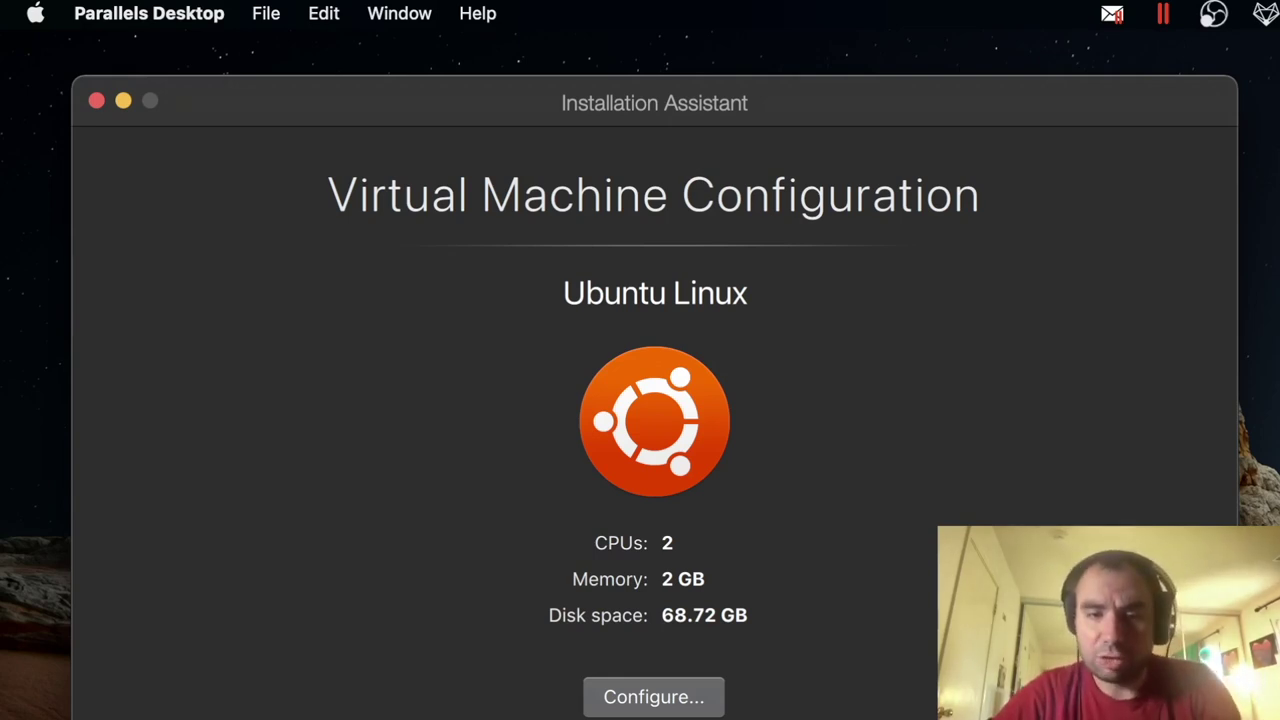
Start the virtual machine's installation and dismiss the volume disconnection warning, choosing not to show it again.
key(Return)
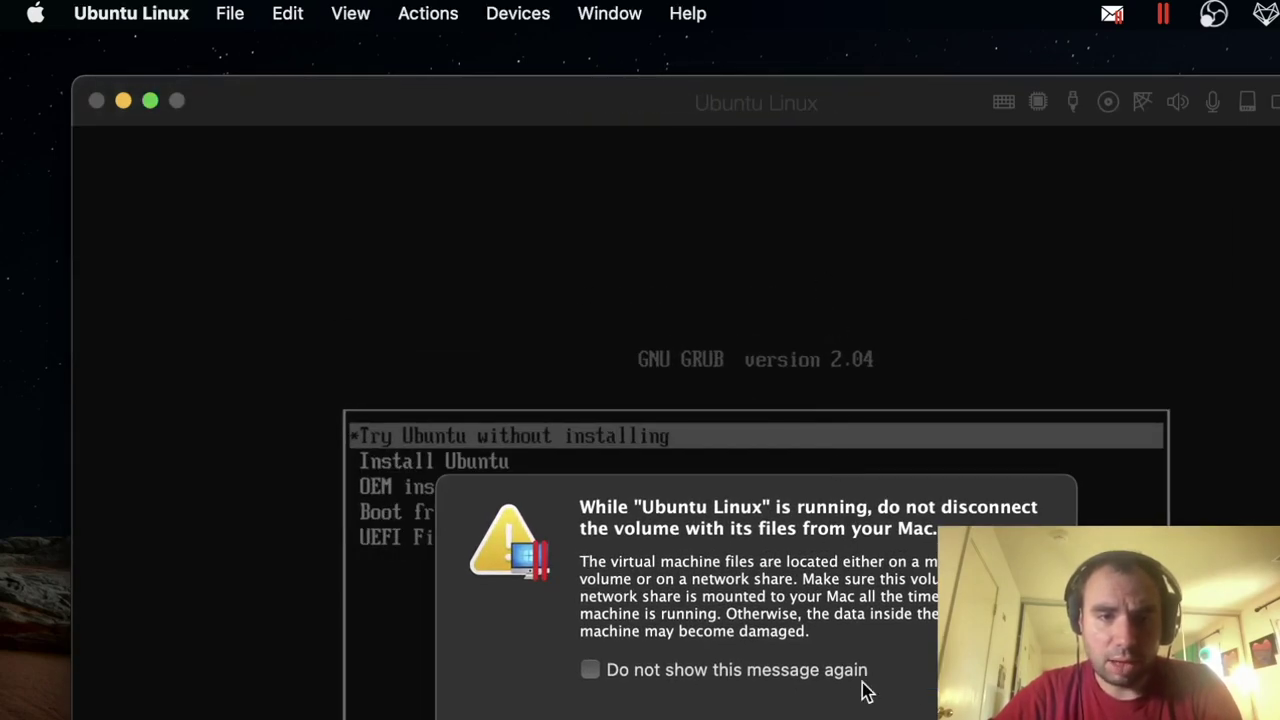
click(826, 672)
key(Return)
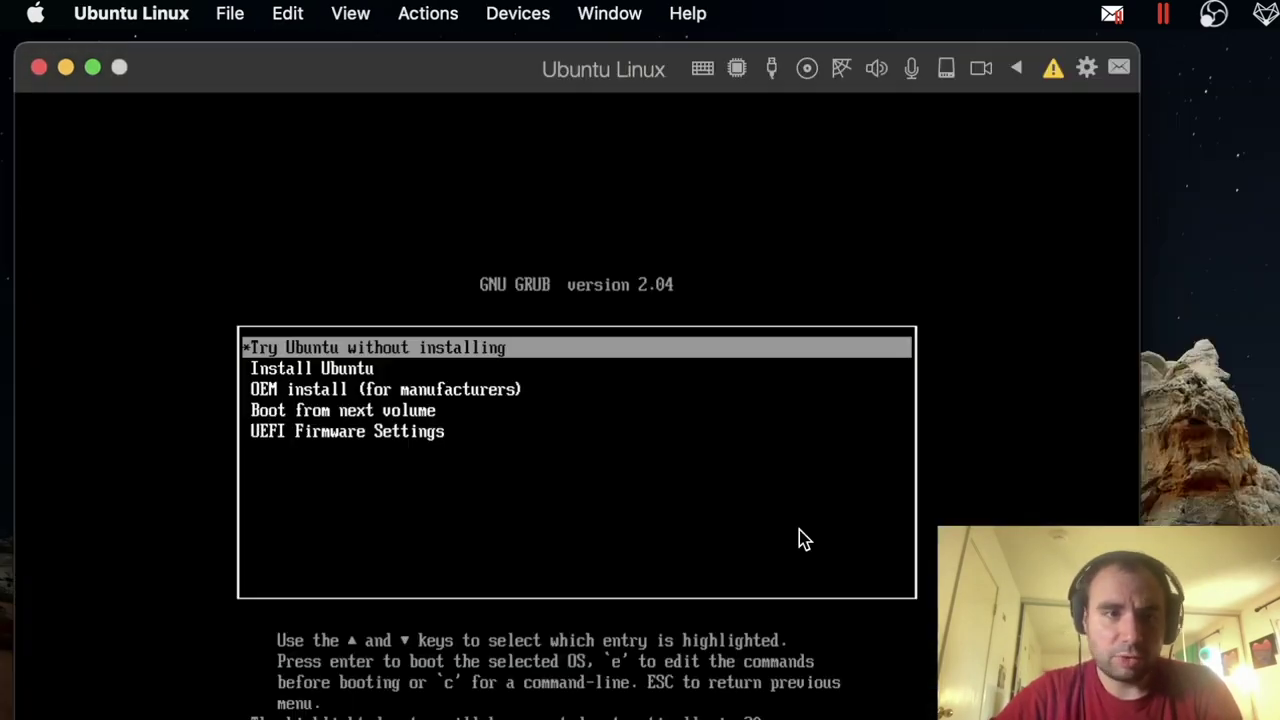
Boot the virtual machine with the "Try Ubuntu without installing" entry.
key(Down)
key(Up)
key(Return)
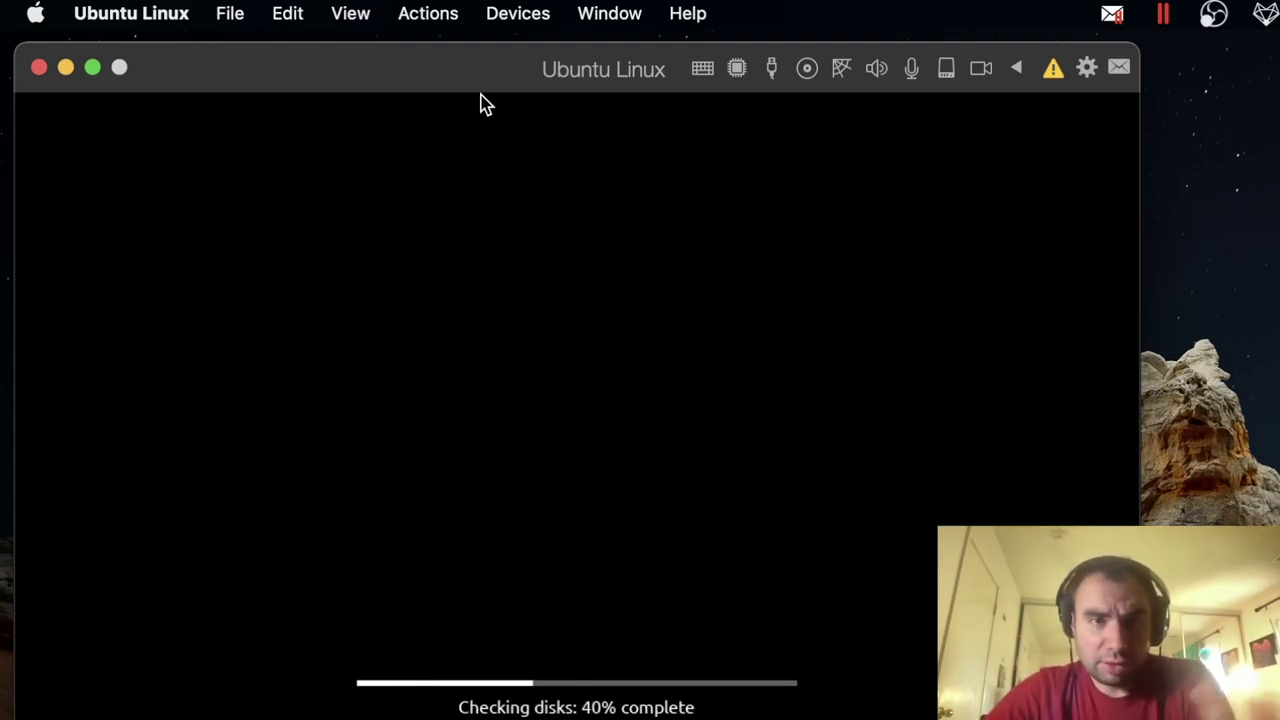
drag(452, 68, 472, 82)
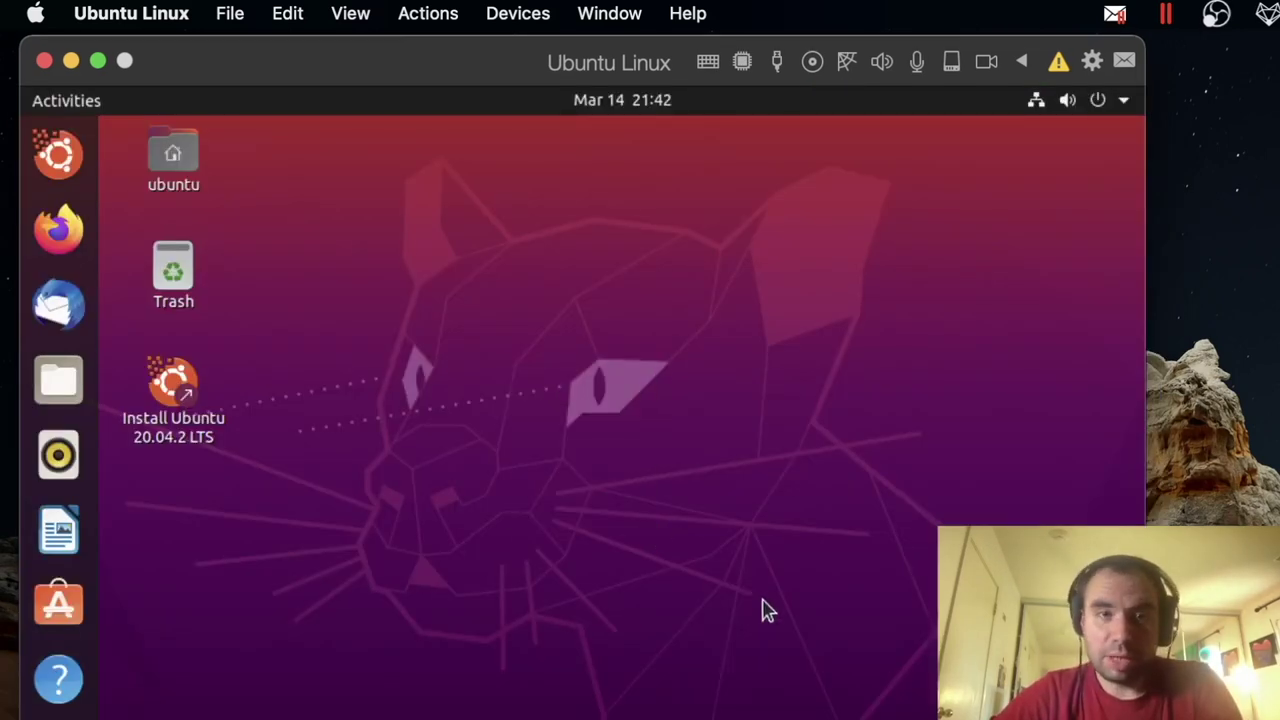
drag(740, 597, 537, 437)
drag(423, 366, 486, 463)
key(super+a)
key(Escape)
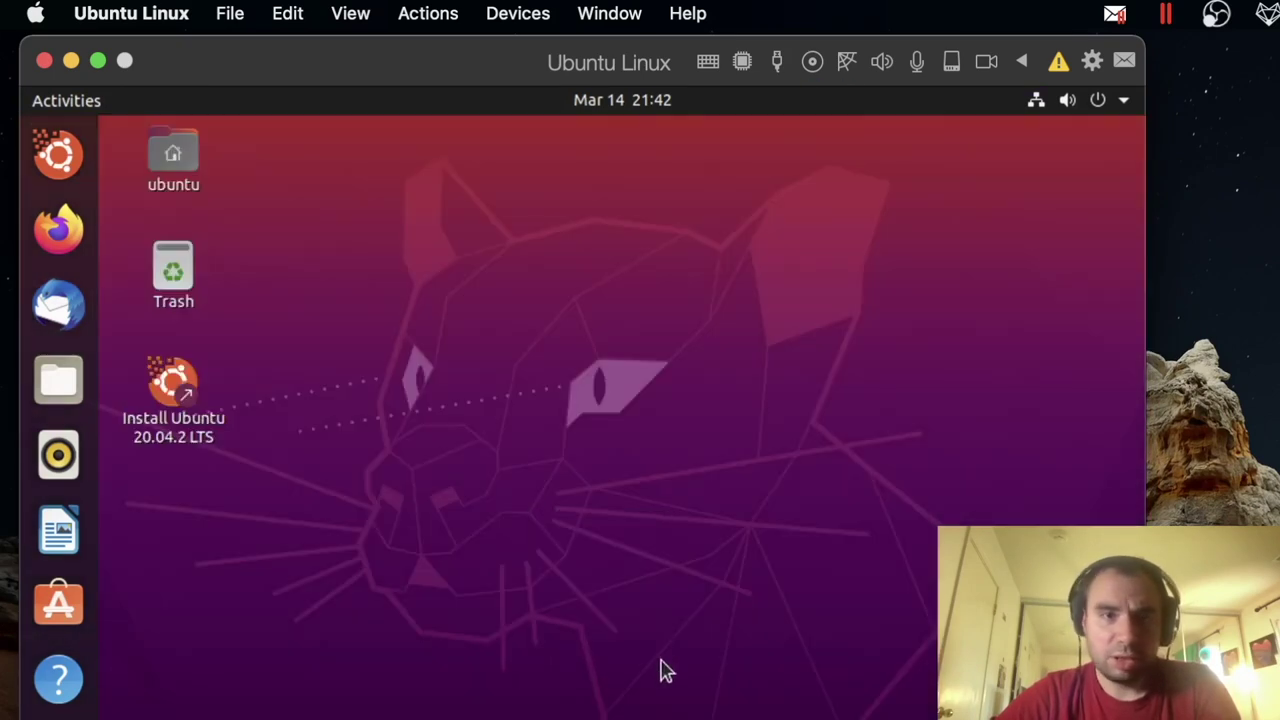
Launch the Ubuntu 20.04.2 LTS installer and accept English as language and English (US) as keyboard layout.
click(176, 388)
double_click(176, 388)
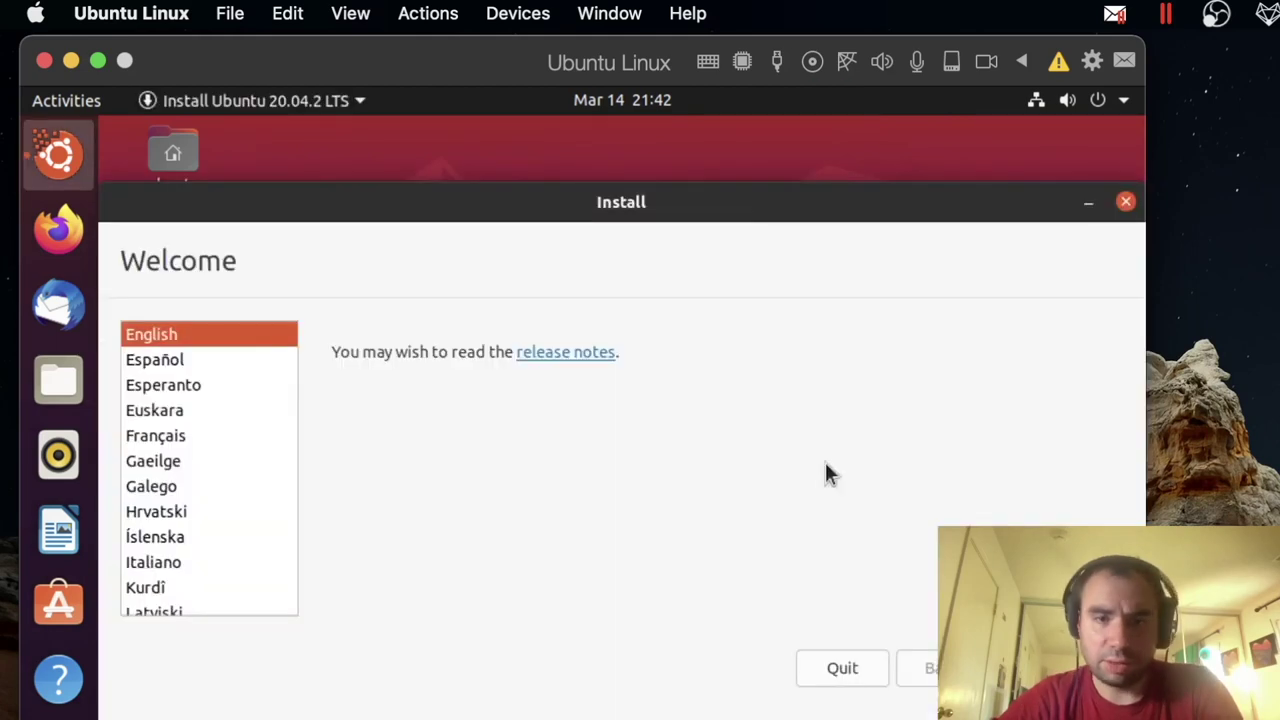
click(1065, 668)
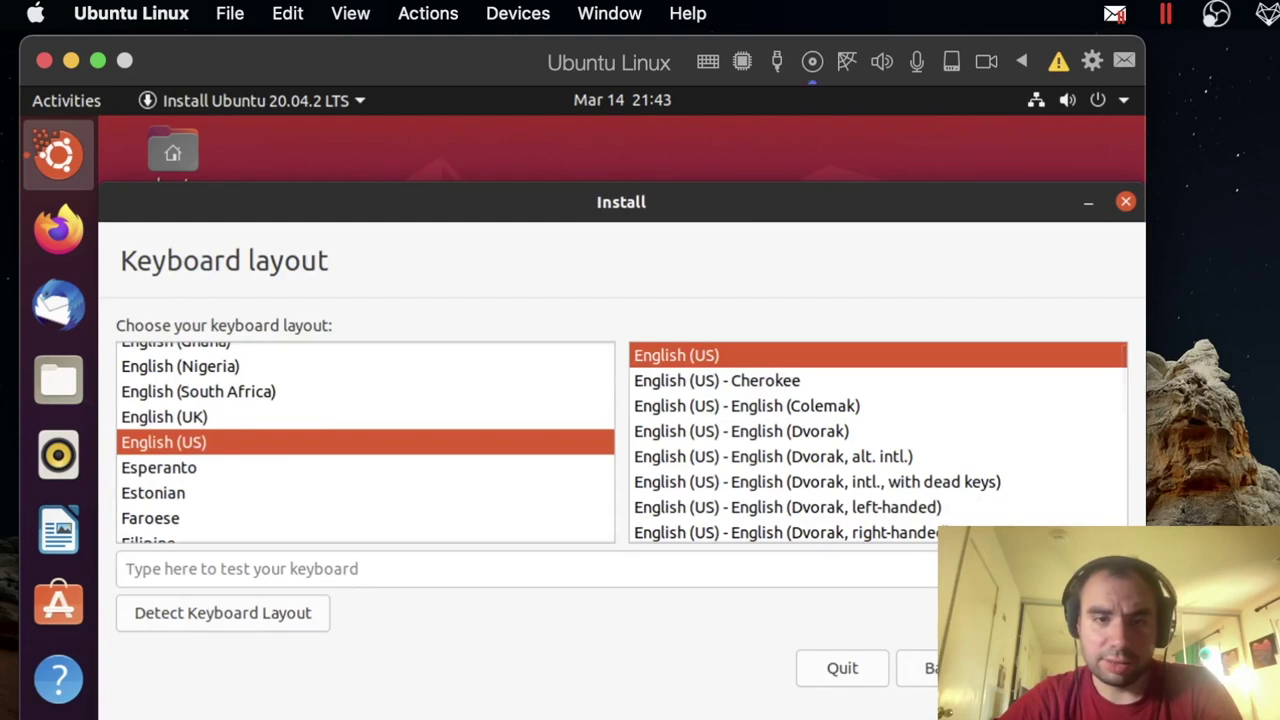
click(1065, 668)
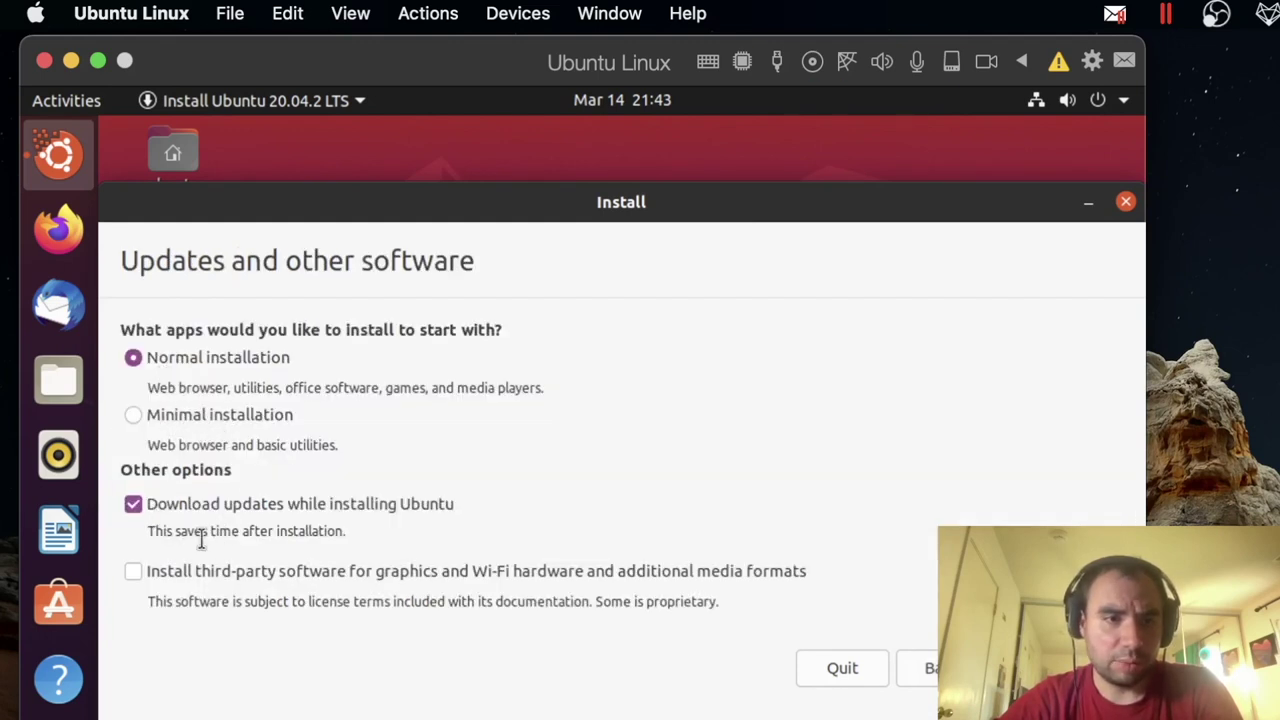
Add third-party software for graphics, Wi-Fi hardware and media formats to the normal installation and accept the software choices.
click(180, 569)
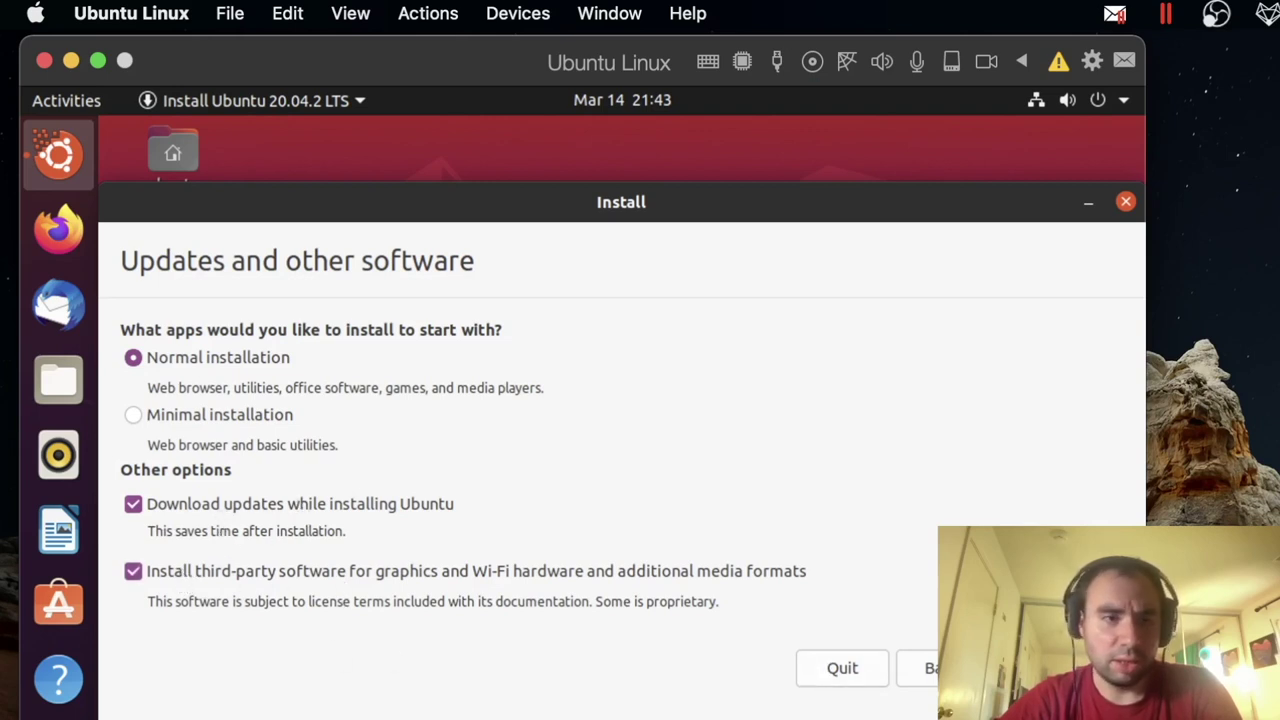
click(1065, 668)
Install Ubuntu by erasing the disk without advanced features, and accept Los Angeles as the location.
click(315, 418)
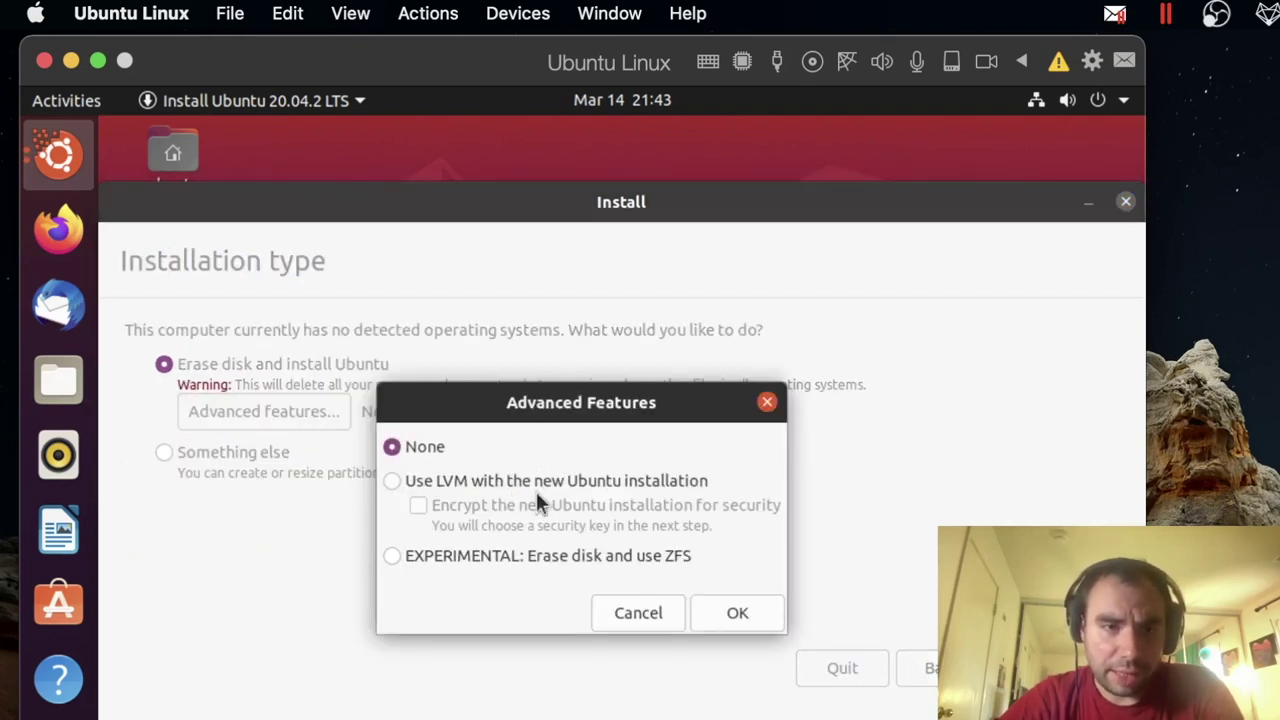
click(646, 612)
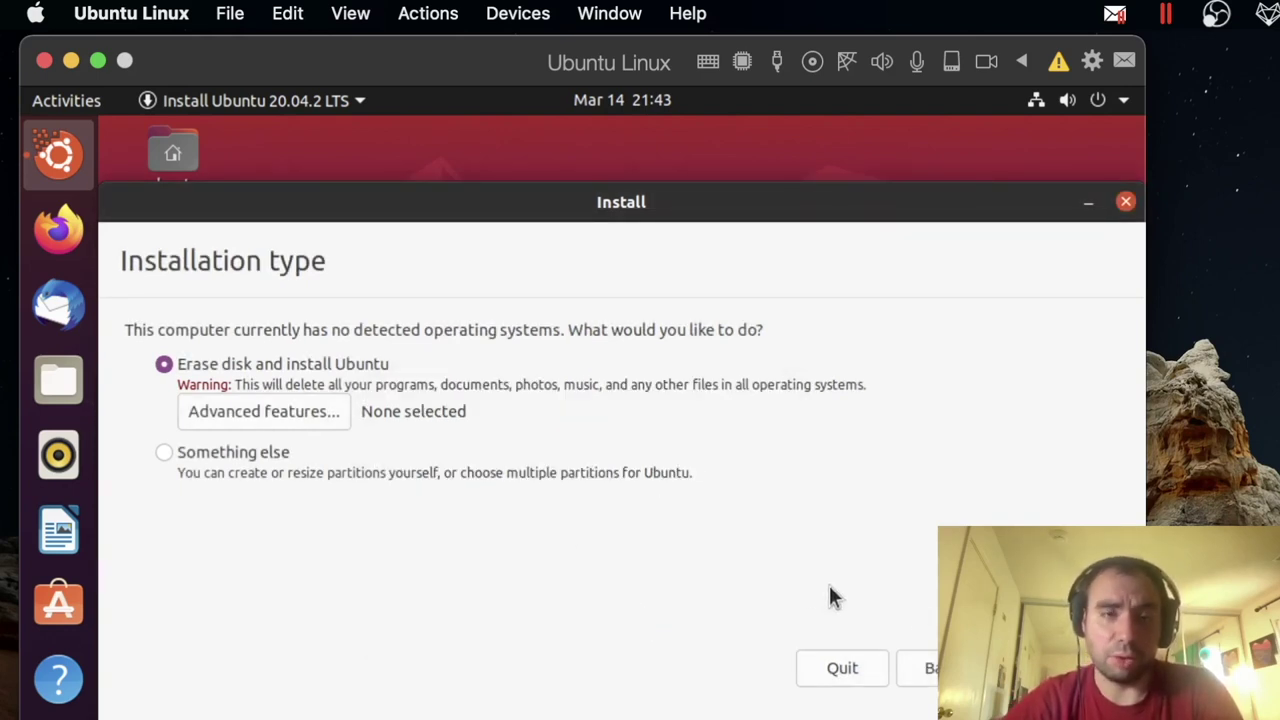
click(1075, 668)
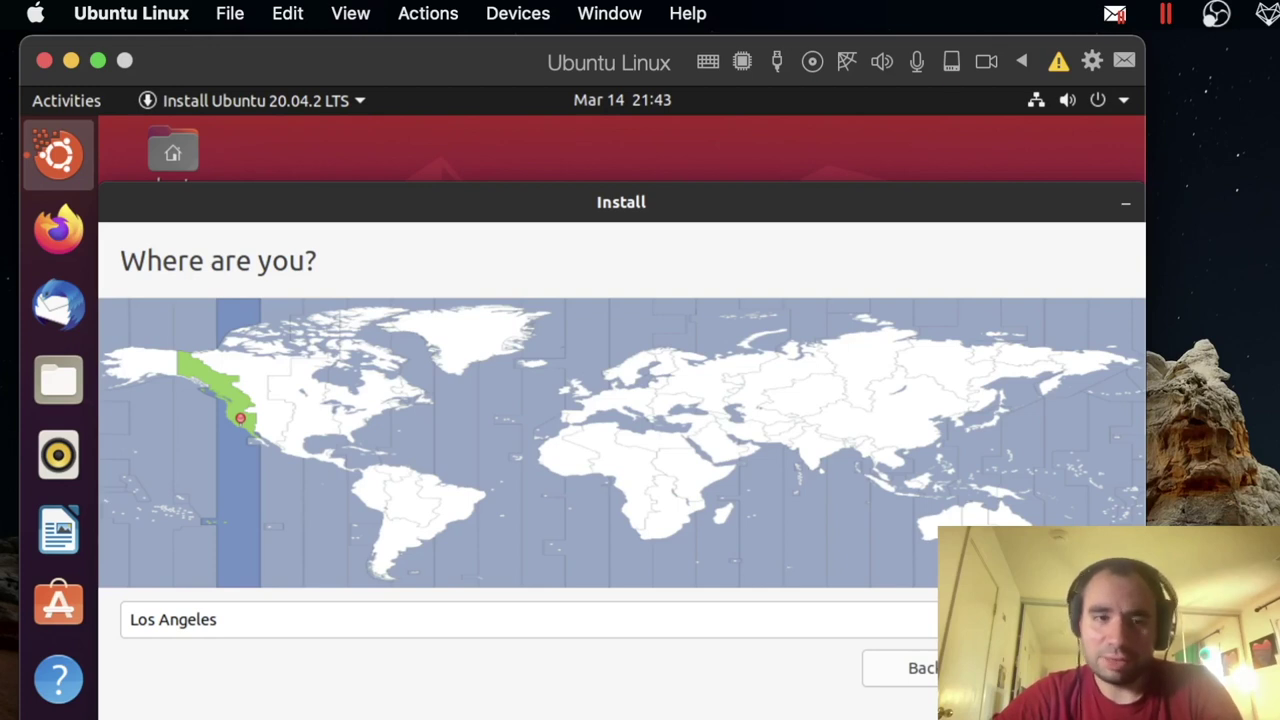
key(Return)
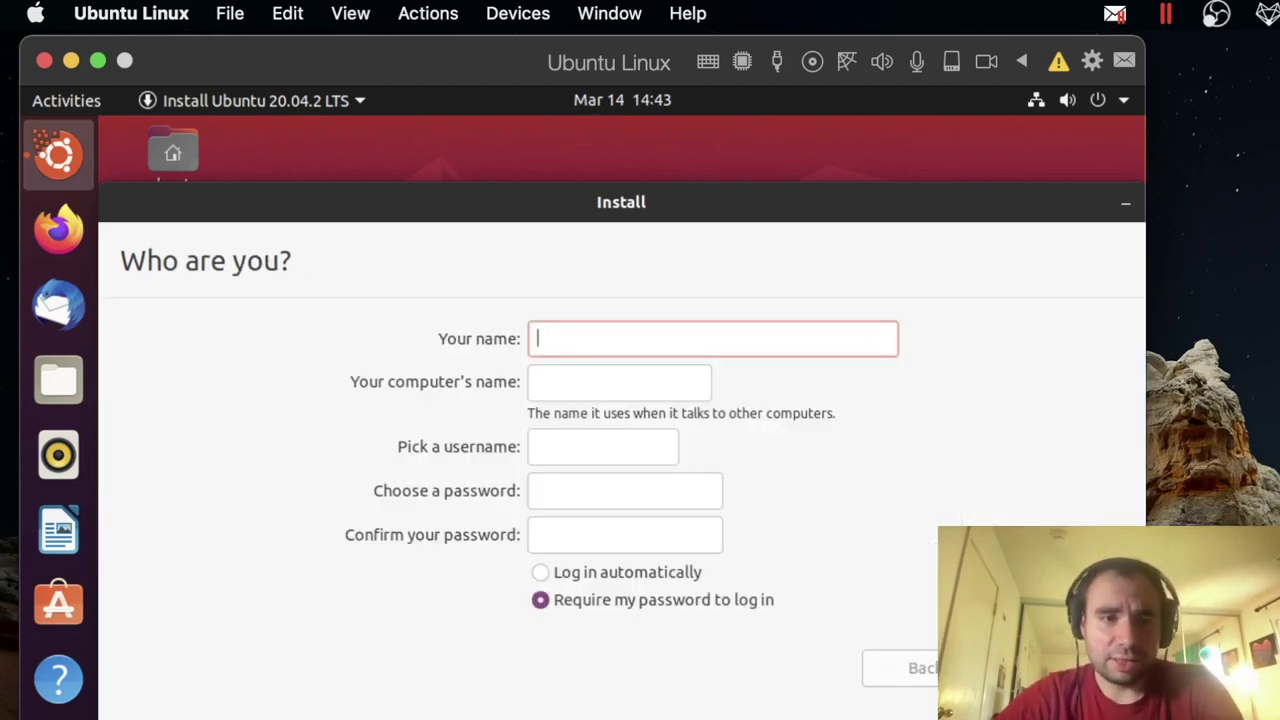
Fill in the user's name and shorten the computer's name to the username followed by "-ARM-VM".
text(NomadicDmitry)
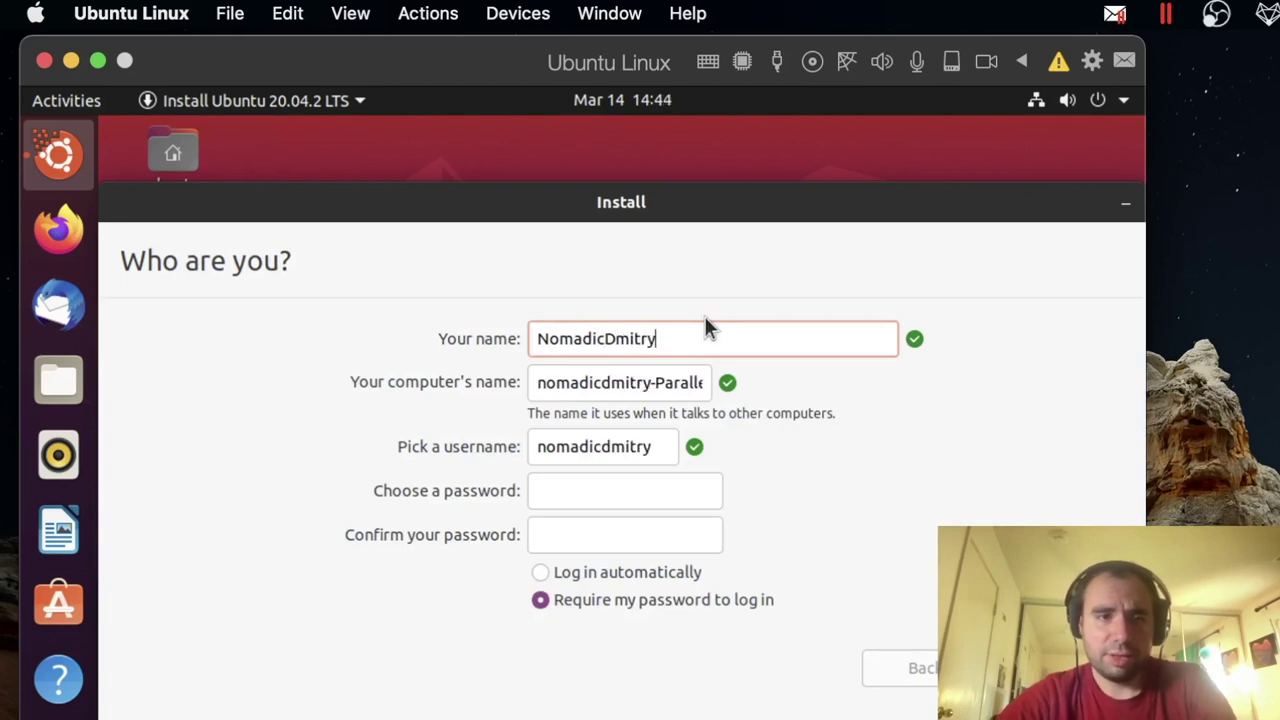
key(Tab)
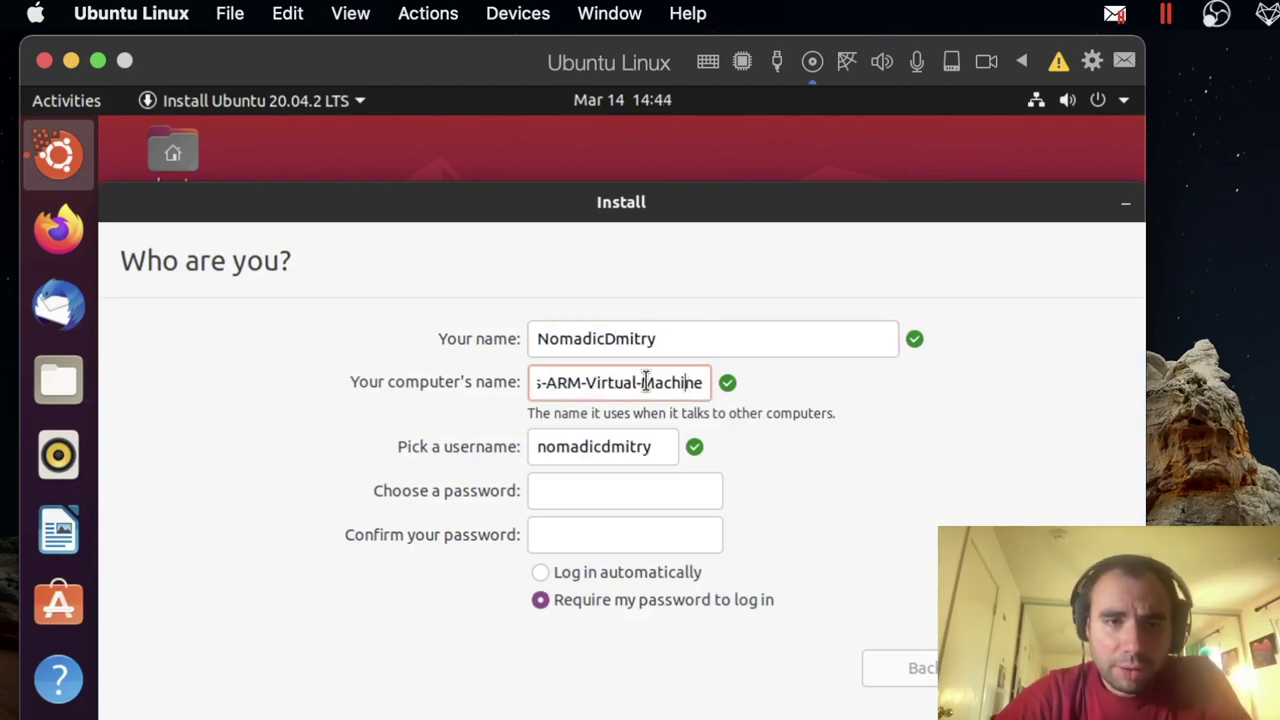
drag(628, 382, 757, 377)
key(BackSpace)
text(M-V)
Set and confirm the account password, keep it required for login, and submit the user details.
click(671, 493)
text(●●●●●●●●●●●●)
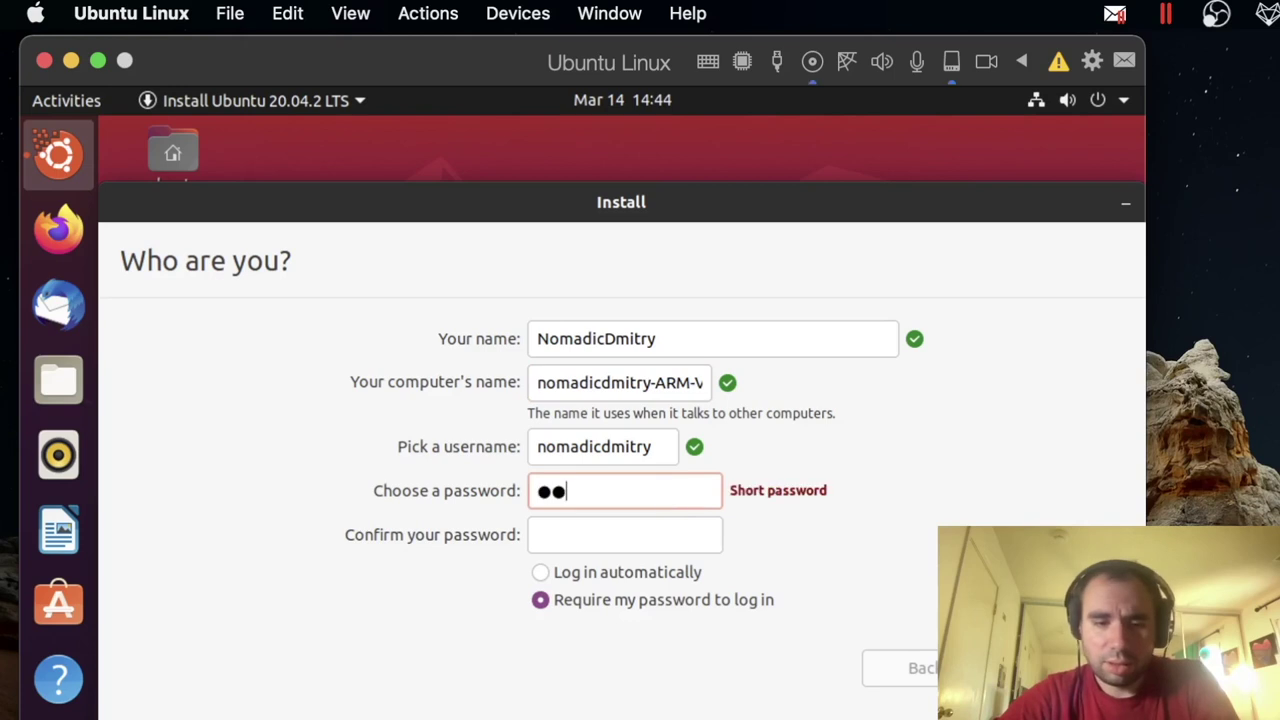
key(Tab)
text(●●●●●●●●●●●●●)
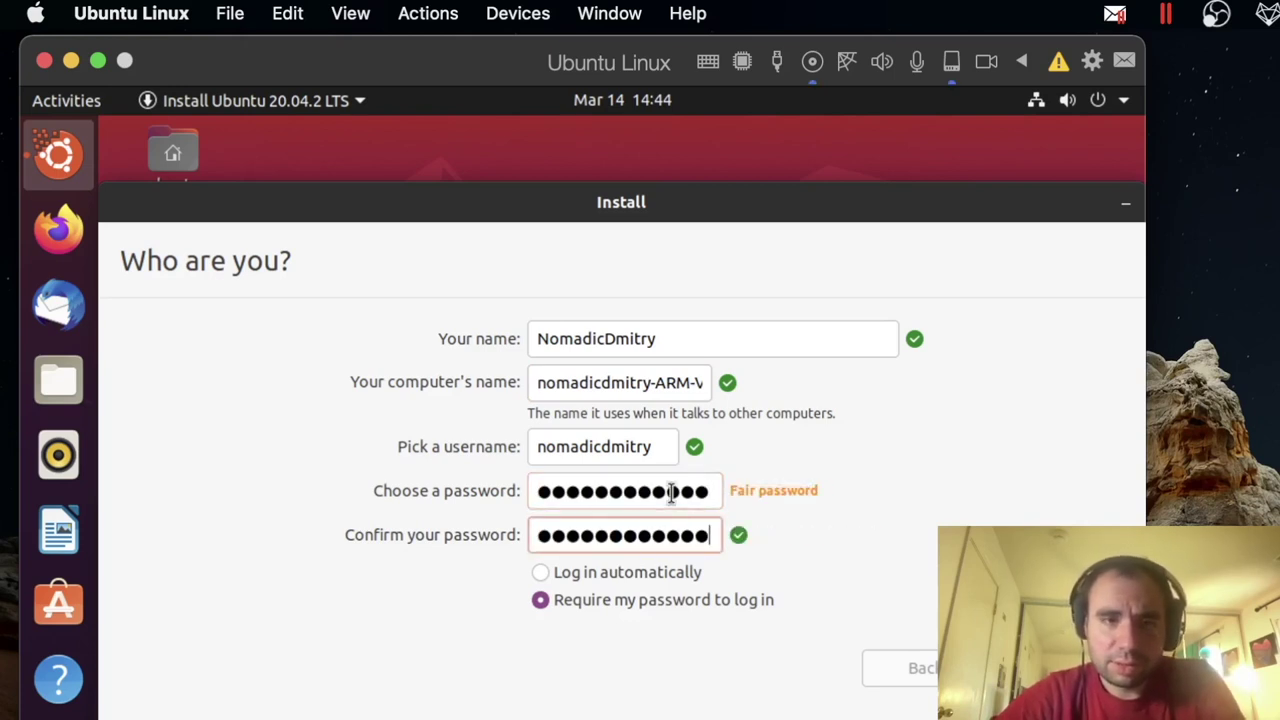
key(Return)
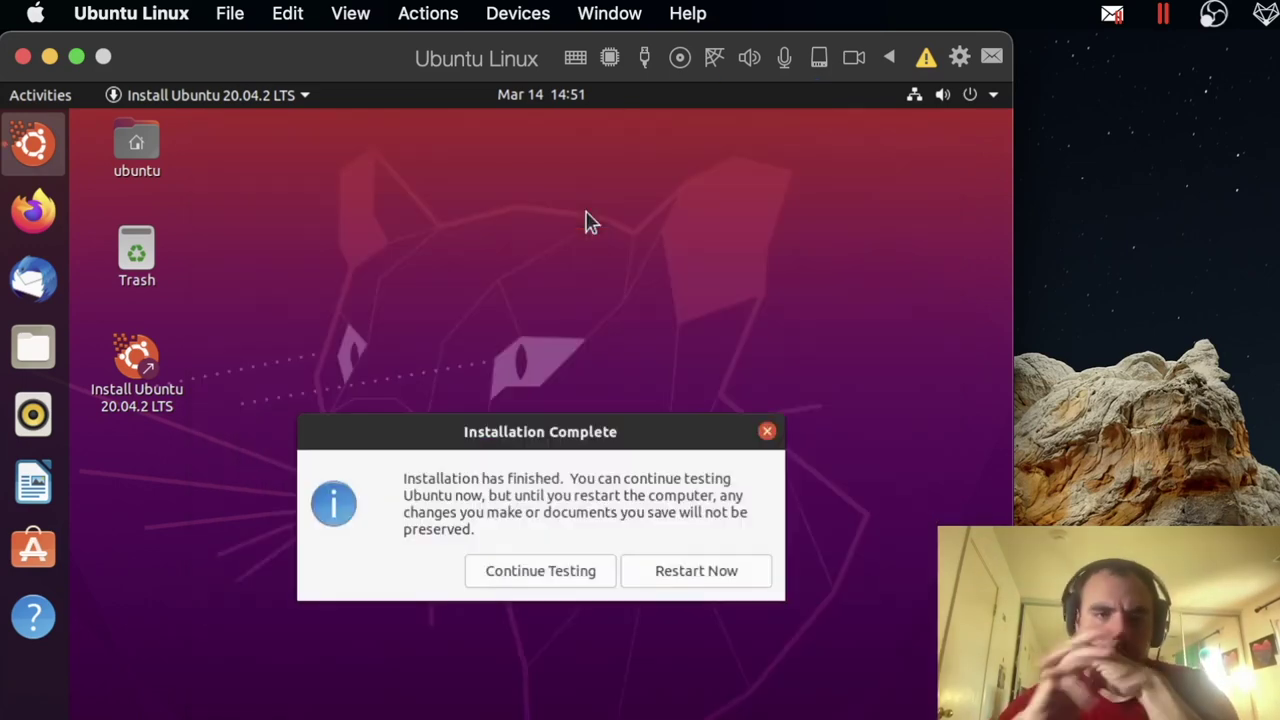
Restart into the installed system and log in to the created account with its password.
click(696, 570)
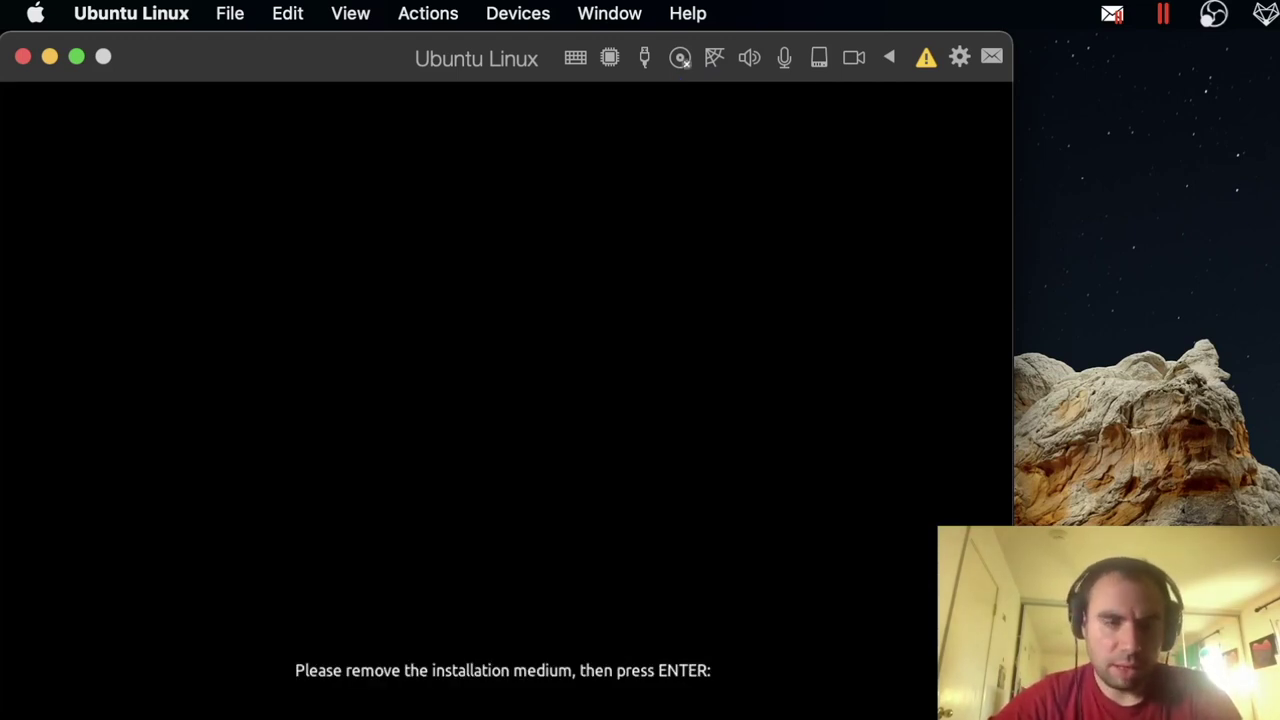
key(Return)
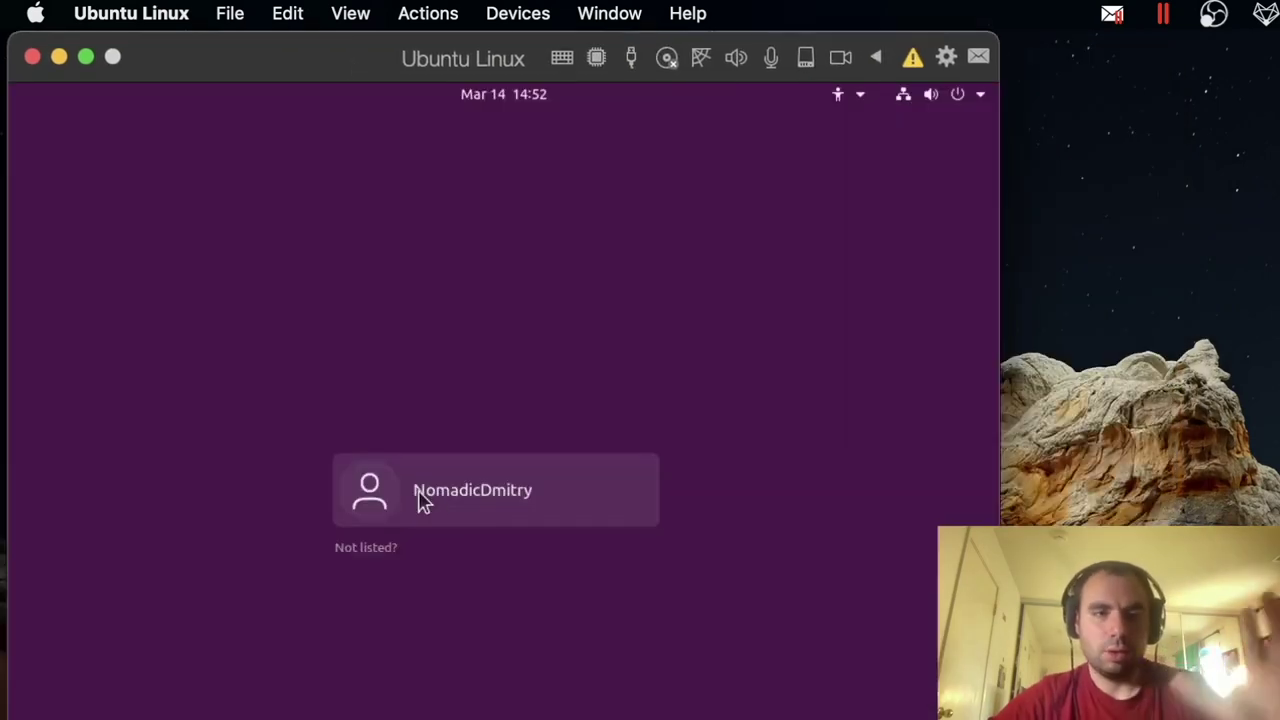
click(481, 505)
text(*****)
key(Return)
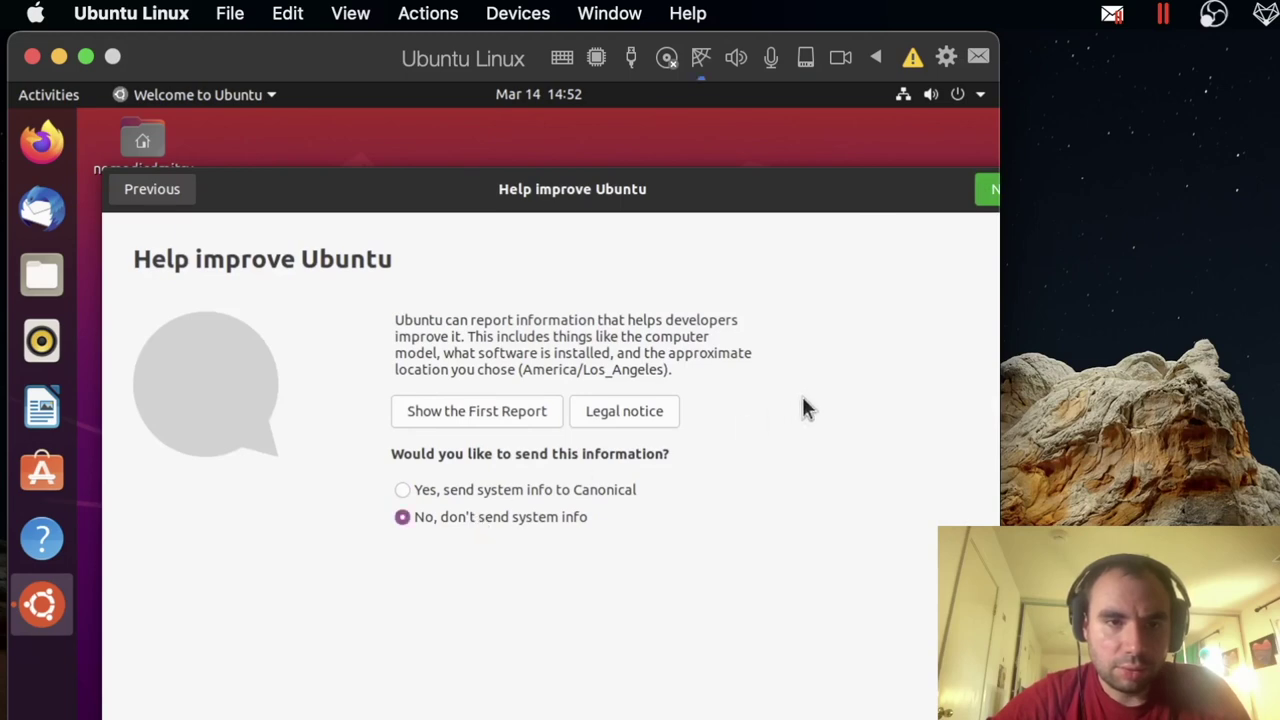
Complete the Ubuntu welcome wizard with "No, don't send system info" selected.
click(990, 198)
click(988, 194)
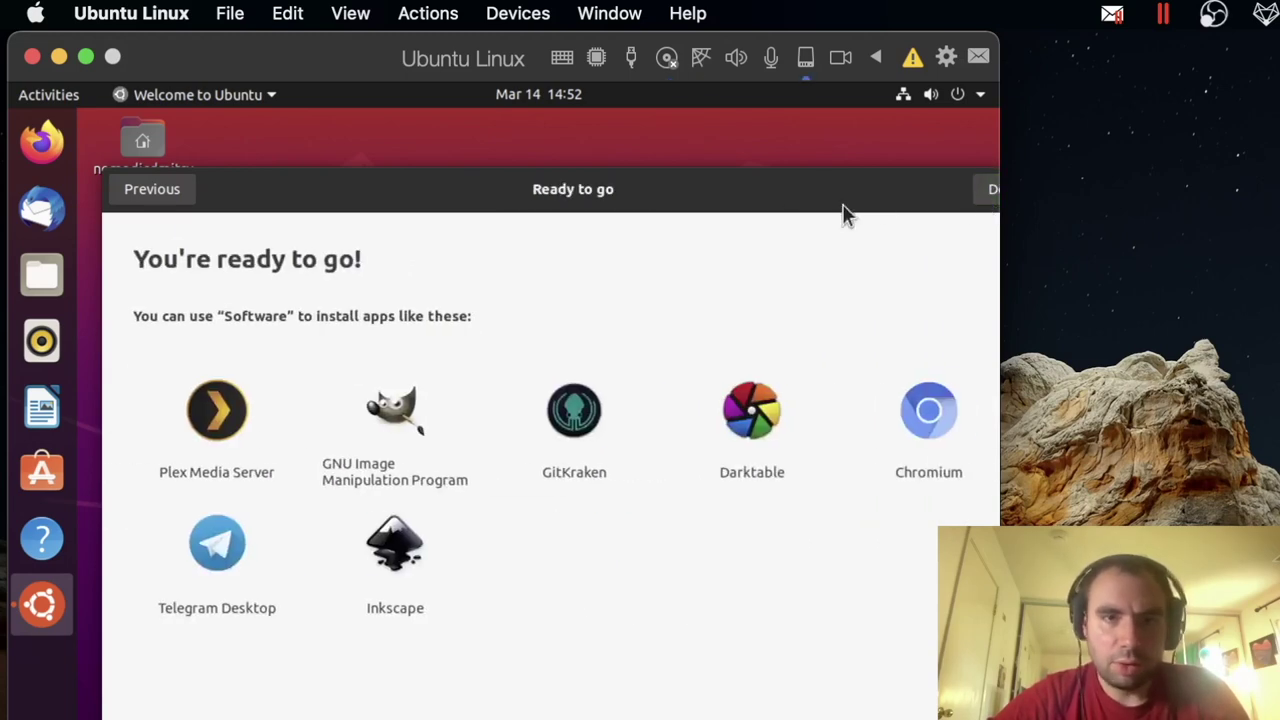
click(980, 189)
Look briefly at the applications overview, the system Settings and the Files window, closing each one.
key(super+a)
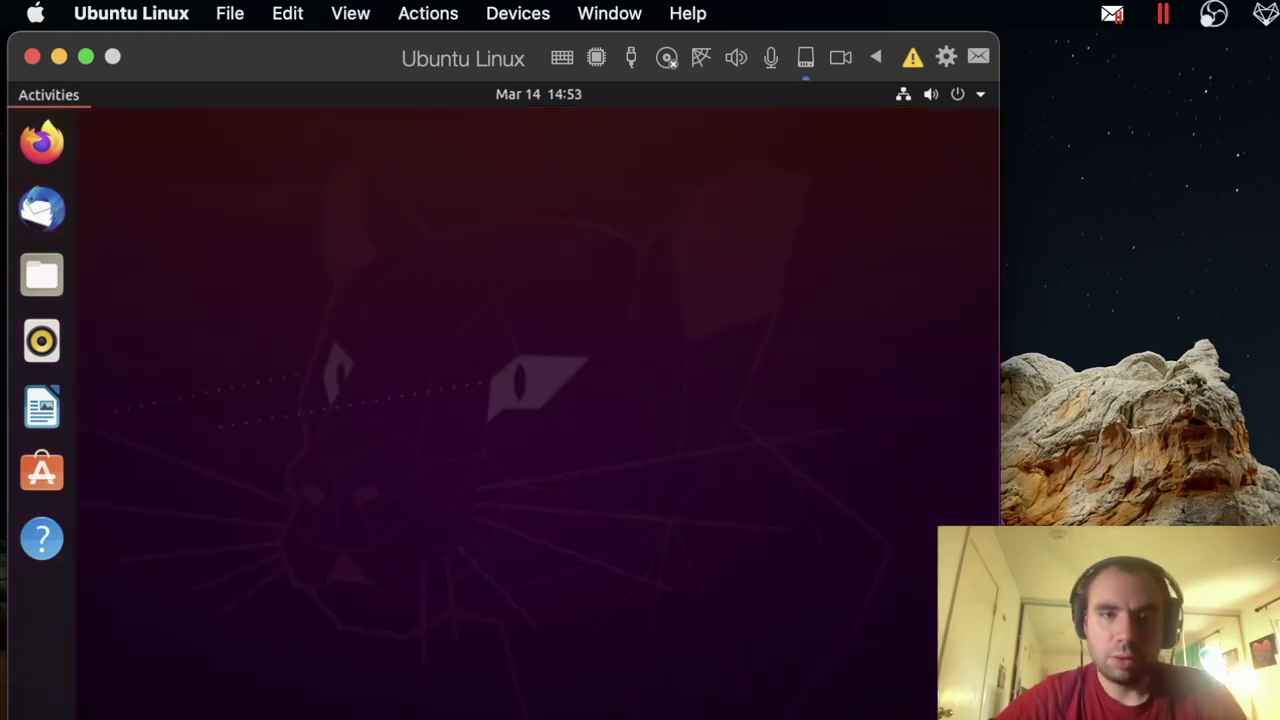
key(Escape)
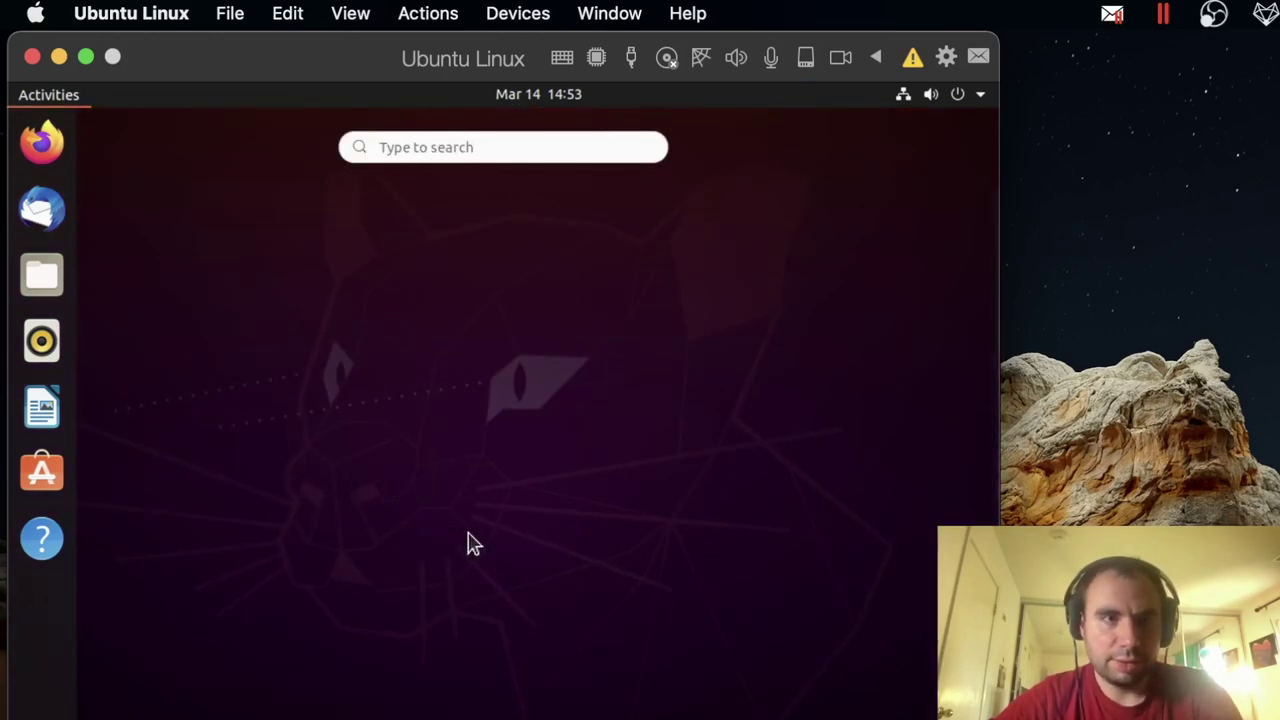
right_click(517, 497)
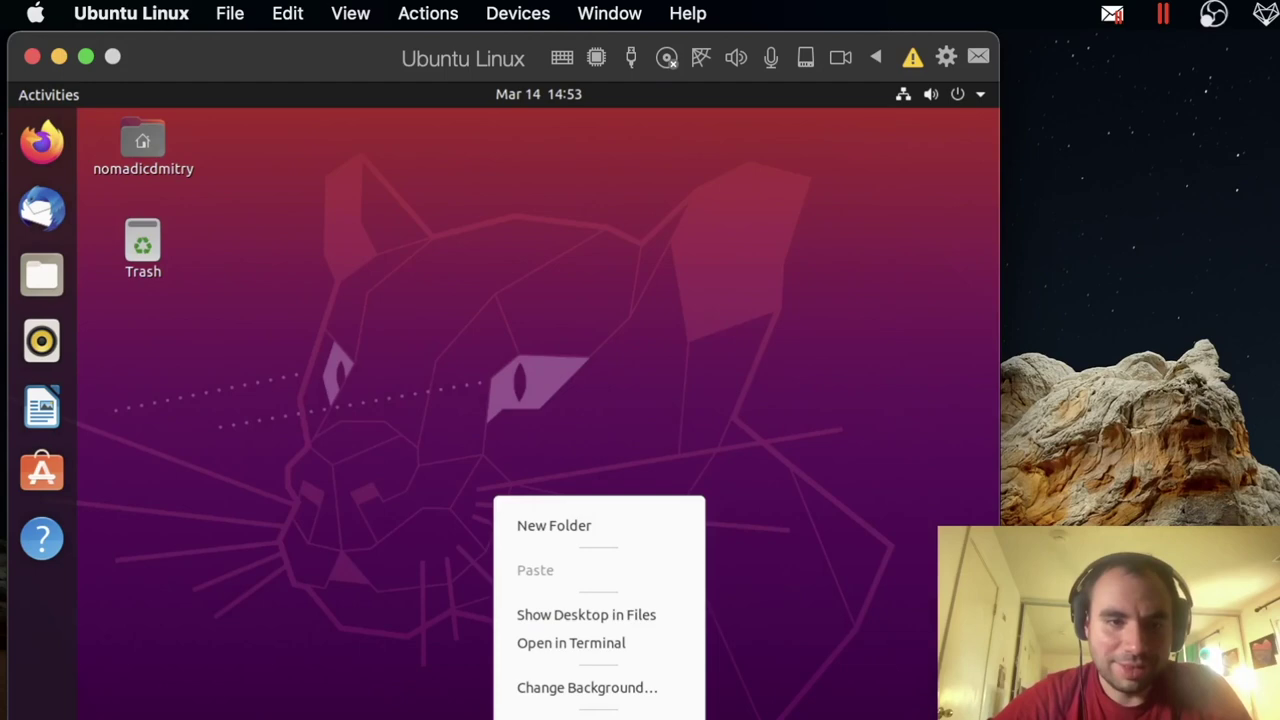
click(580, 719)
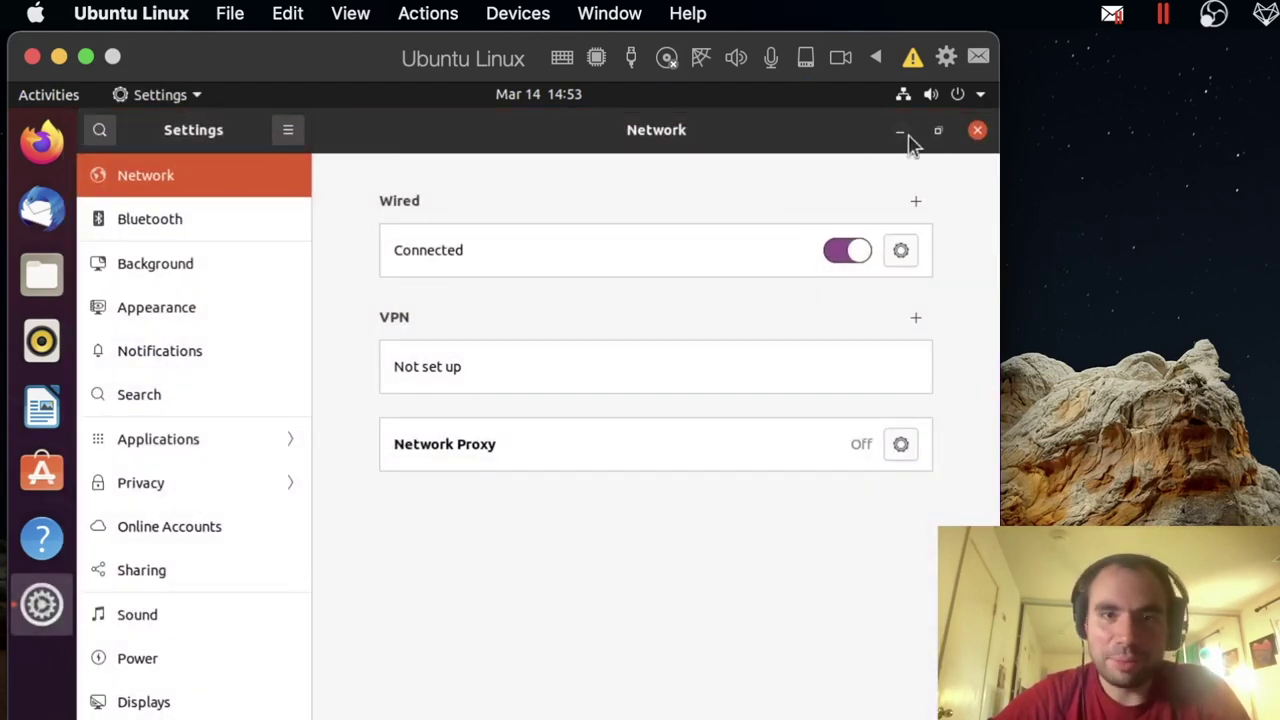
click(977, 130)
click(42, 275)
click(946, 209)
Open a terminal and install mc with "sudo apt-get install mc", authorizing with the account password and agreeing to continue.
key(ctrl+alt+t)
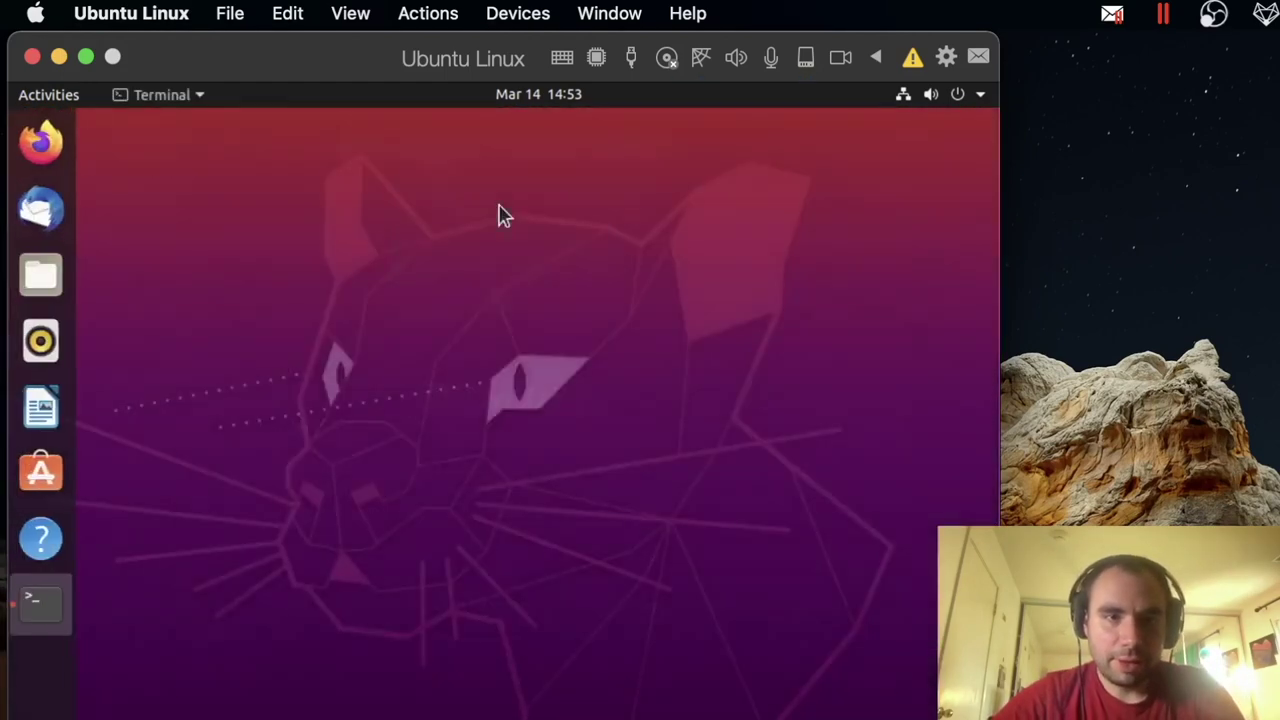
text(sudo apt-get install mc)
key(Return)
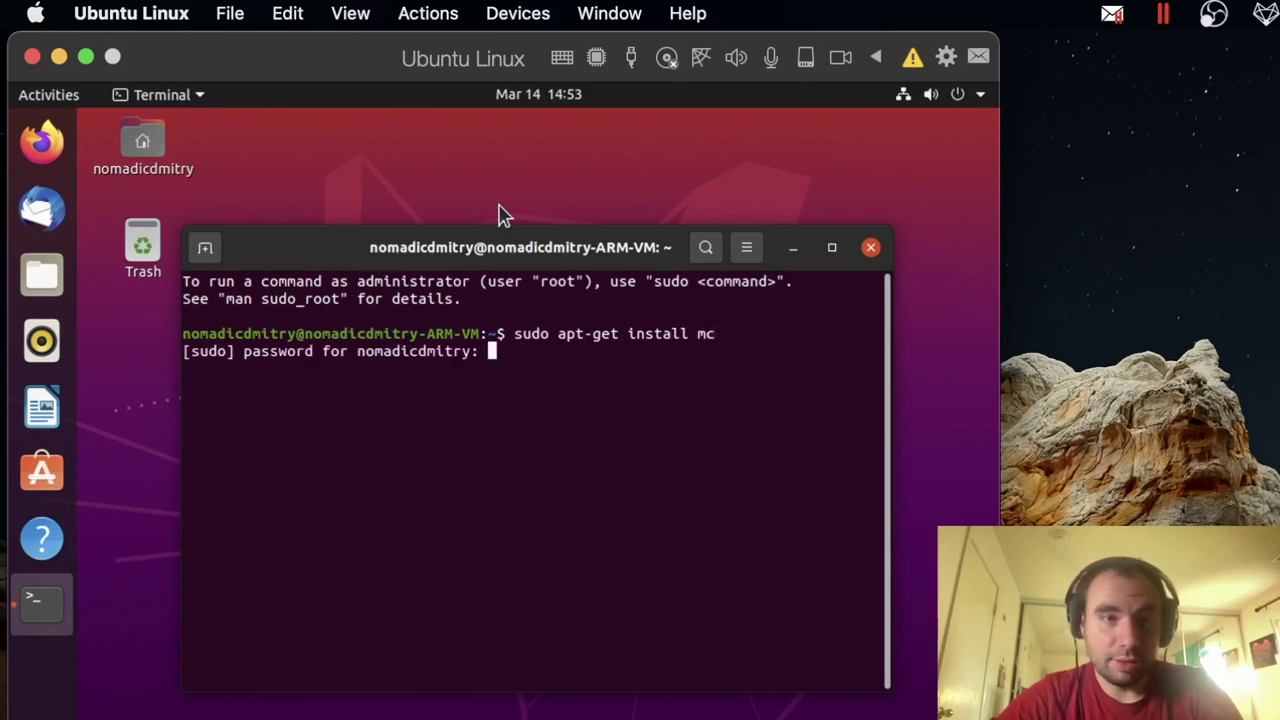
key(Return)
text(y)
key(Return)
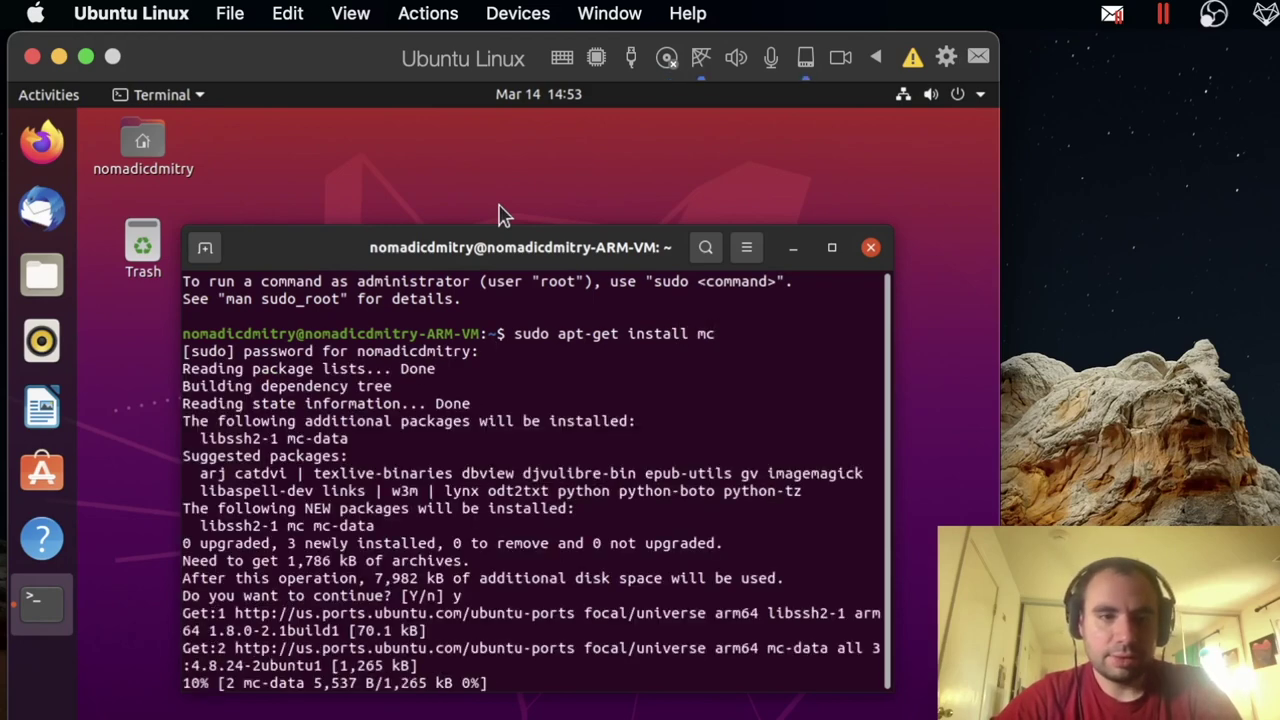
Start Midnight Commander with "mc", move the terminal window higher on the desktop, and quit the file manager.
text(mc)
key(Return)
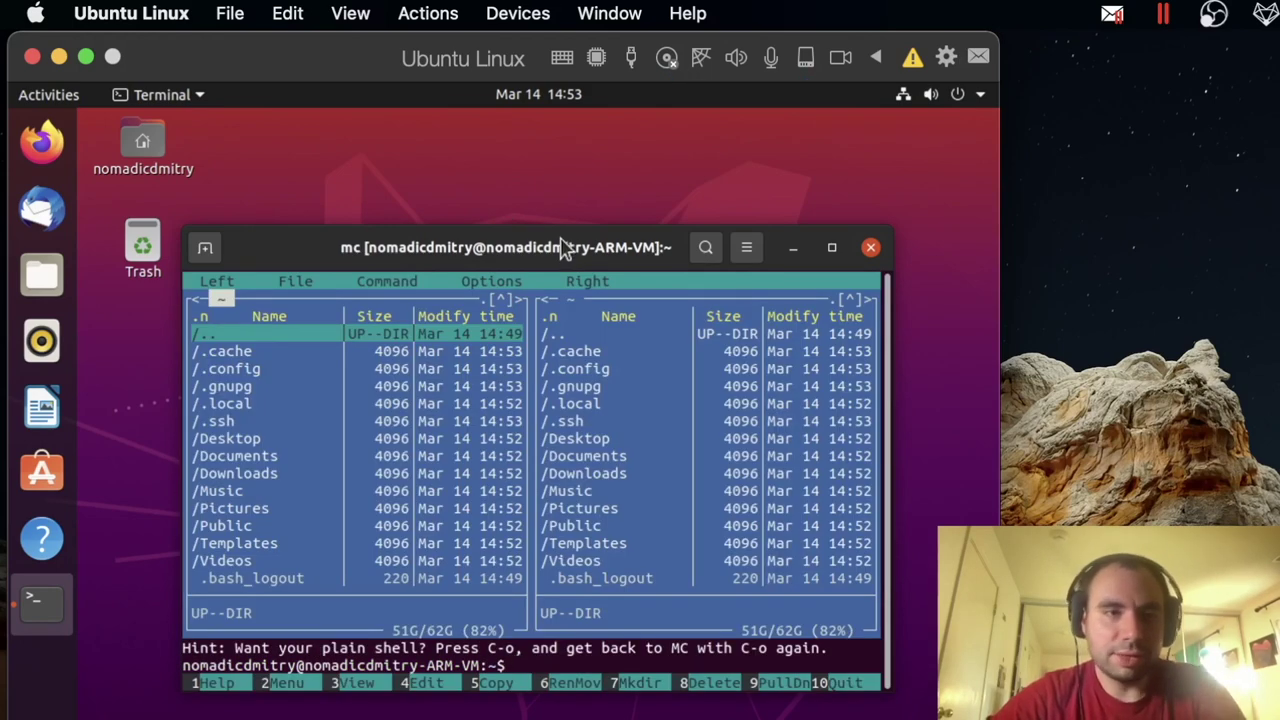
drag(563, 249, 516, 194)
text(exit)
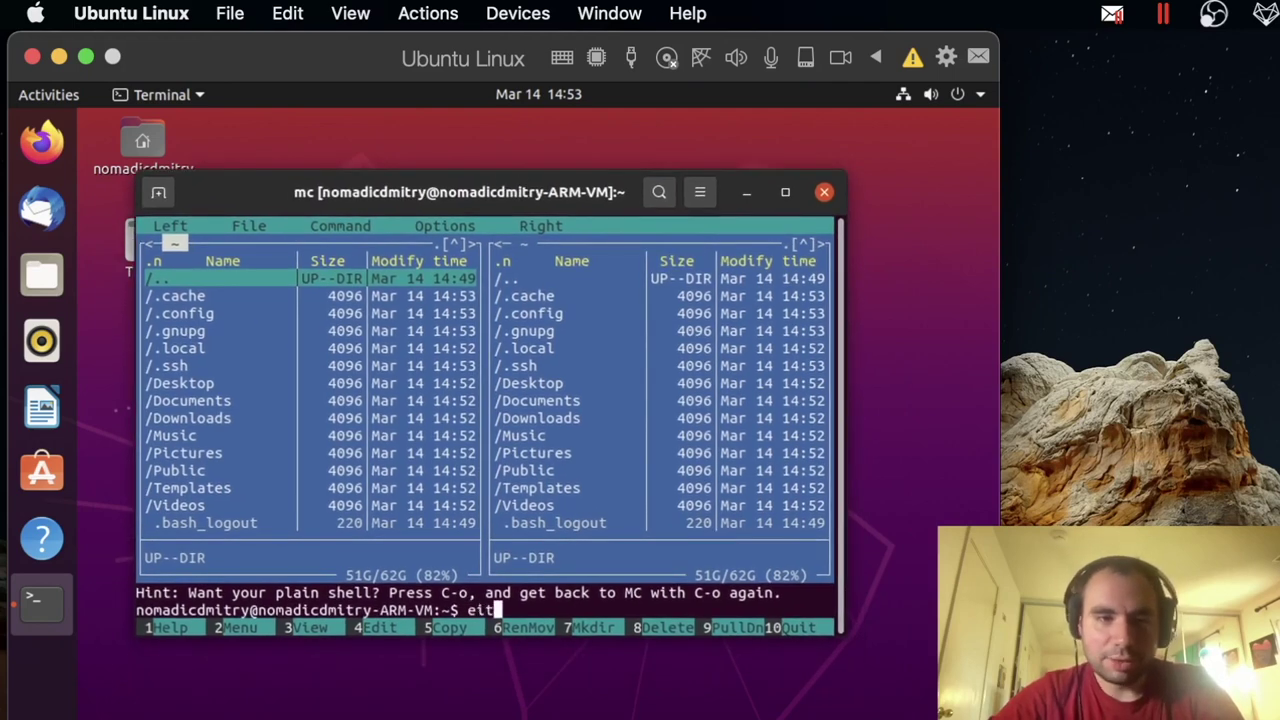
key(Return)
Clear the terminal and print the kernel and architecture information with "uname -ra".
text(cl)
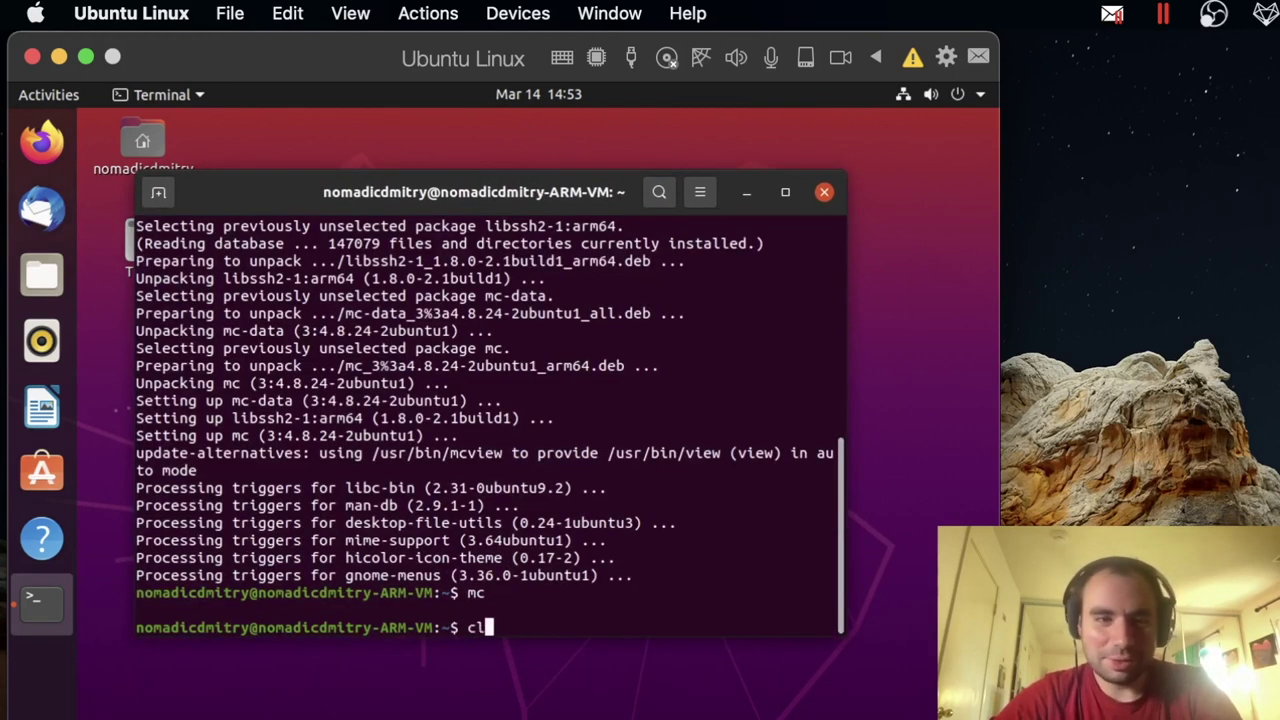
text(ear)
key(Return)
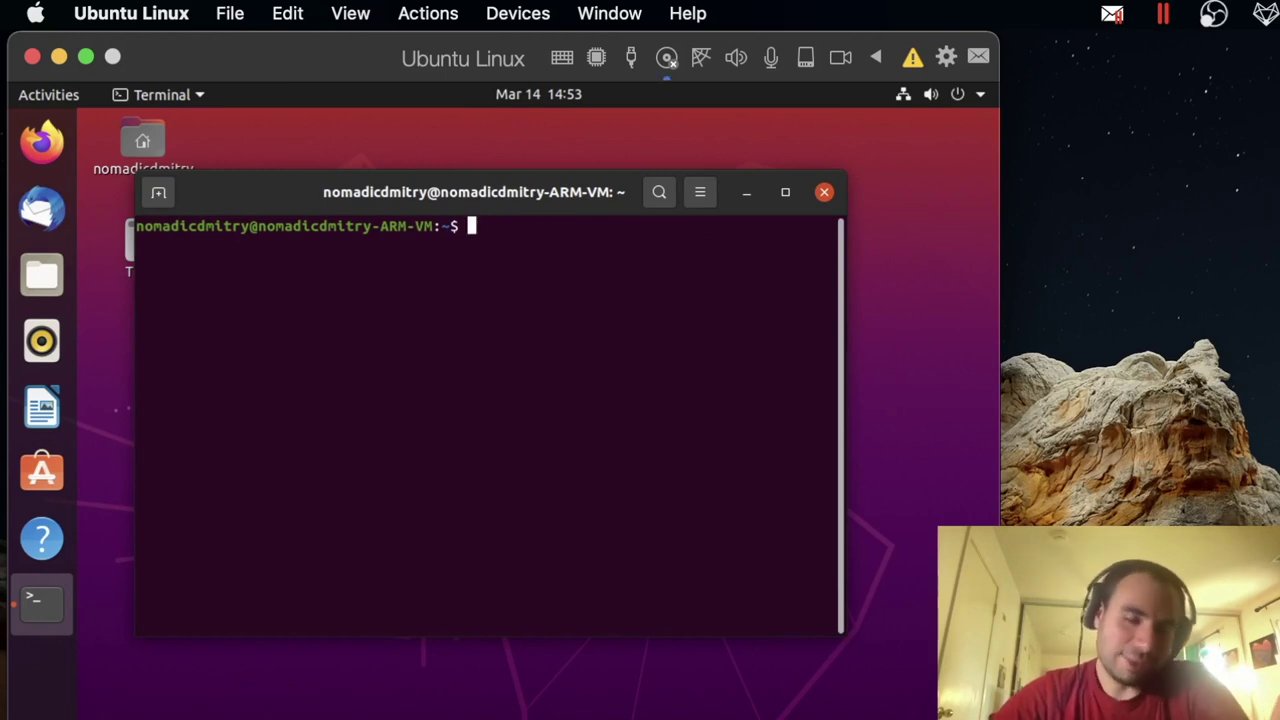
text(uname -ra)
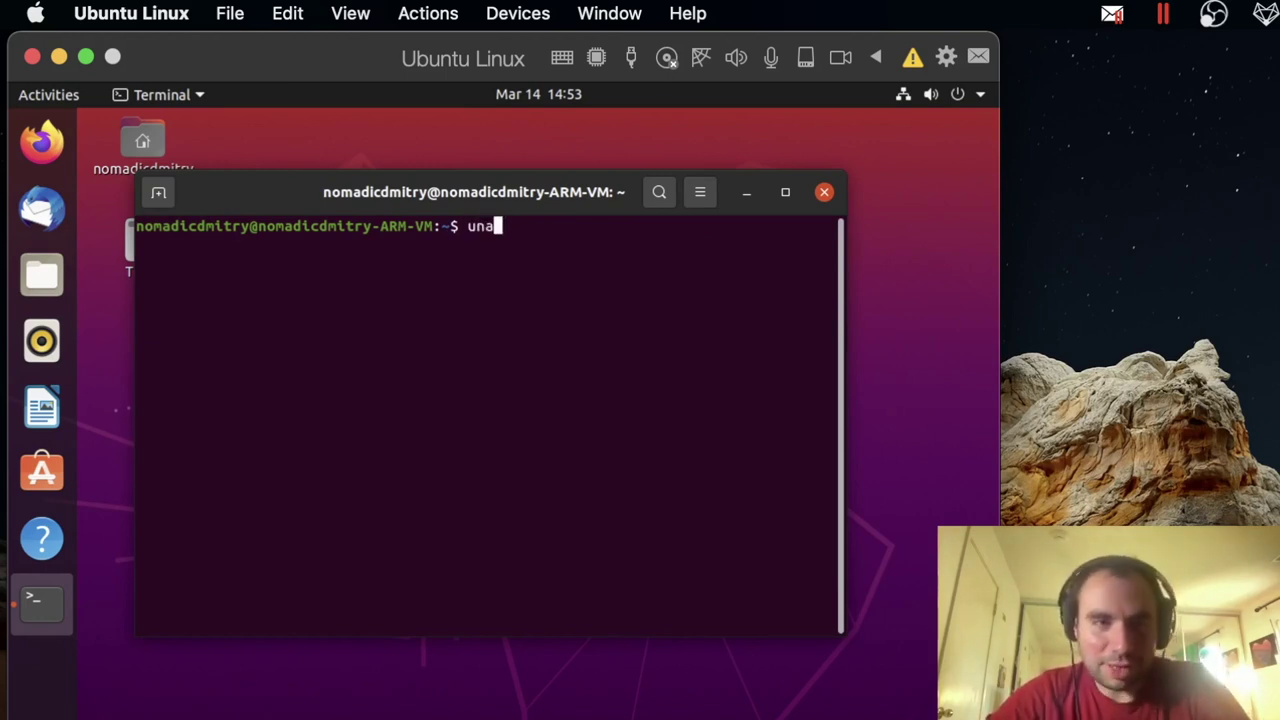
key(Return)
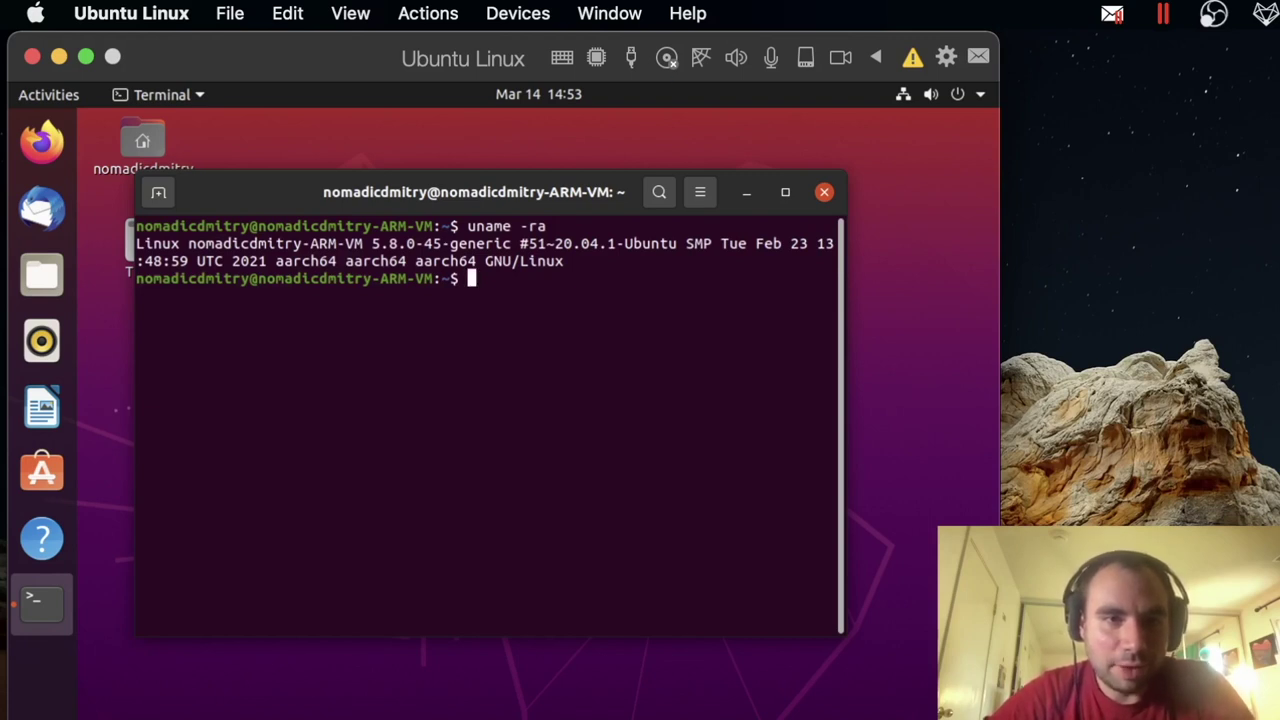
Install the docker package with "sudo apt-get install docker" and try running the "docker" command.
text(sudo )
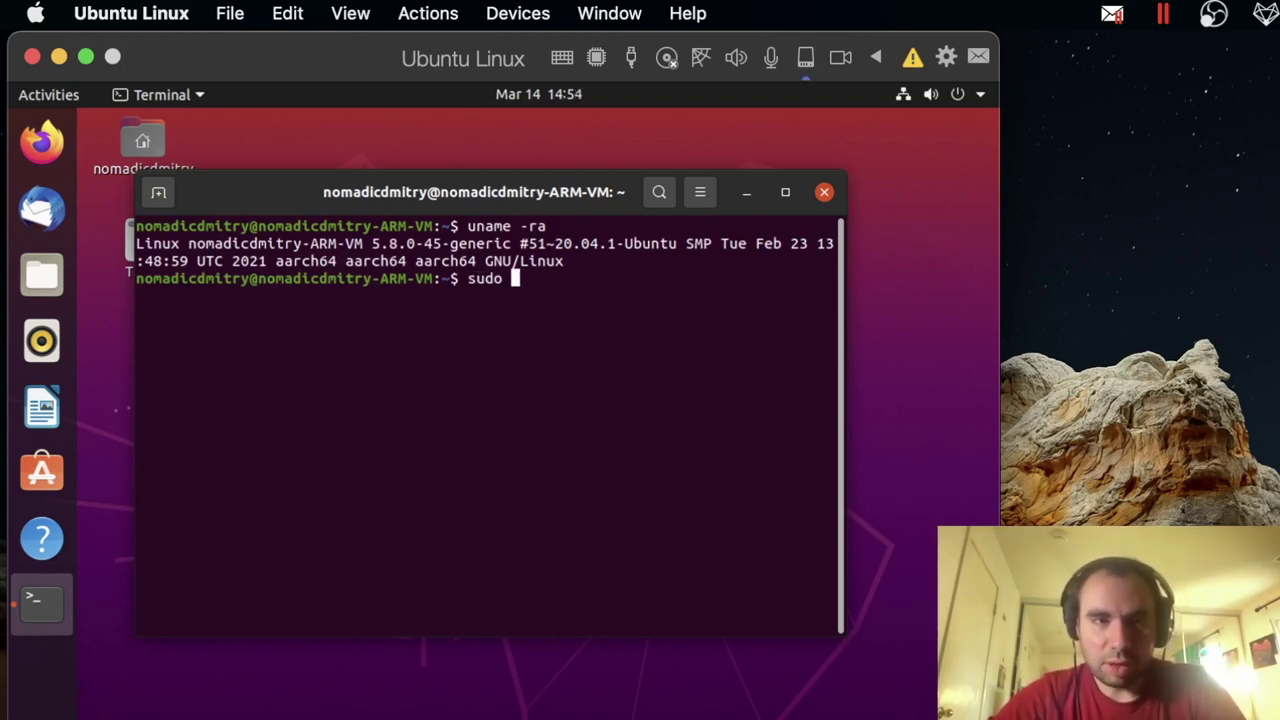
text(apt-get install docker)
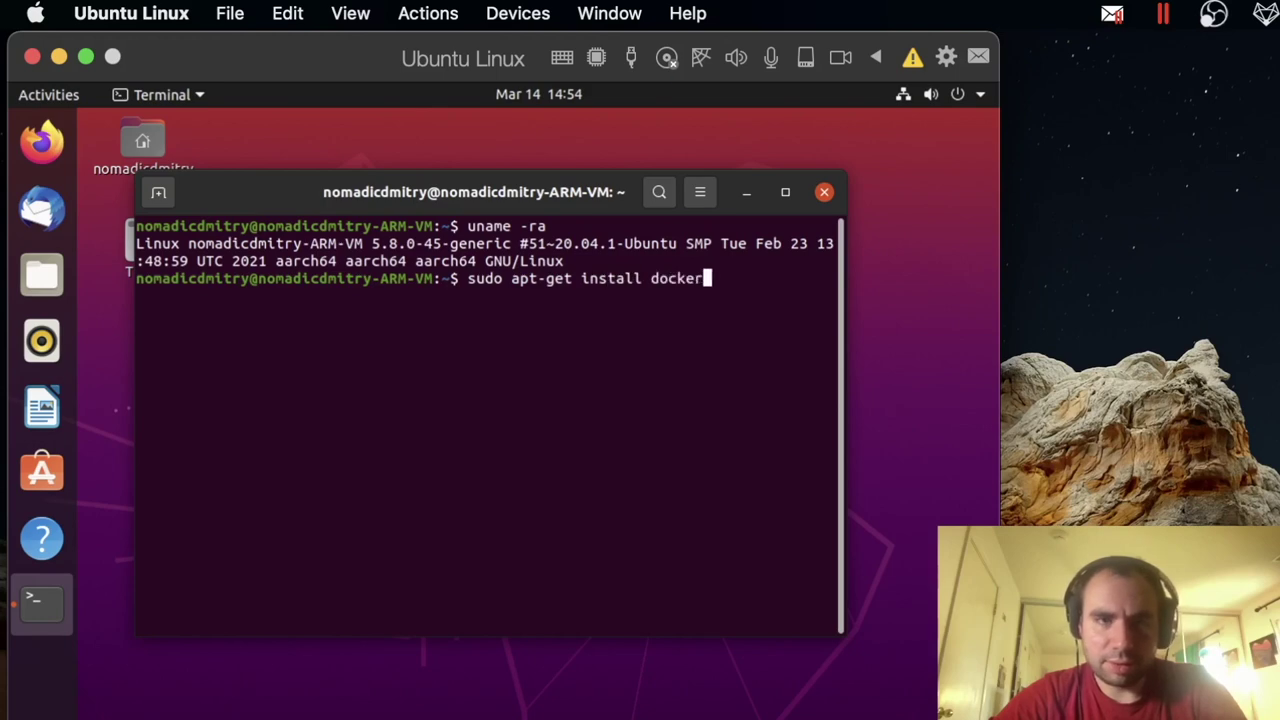
key(Return)
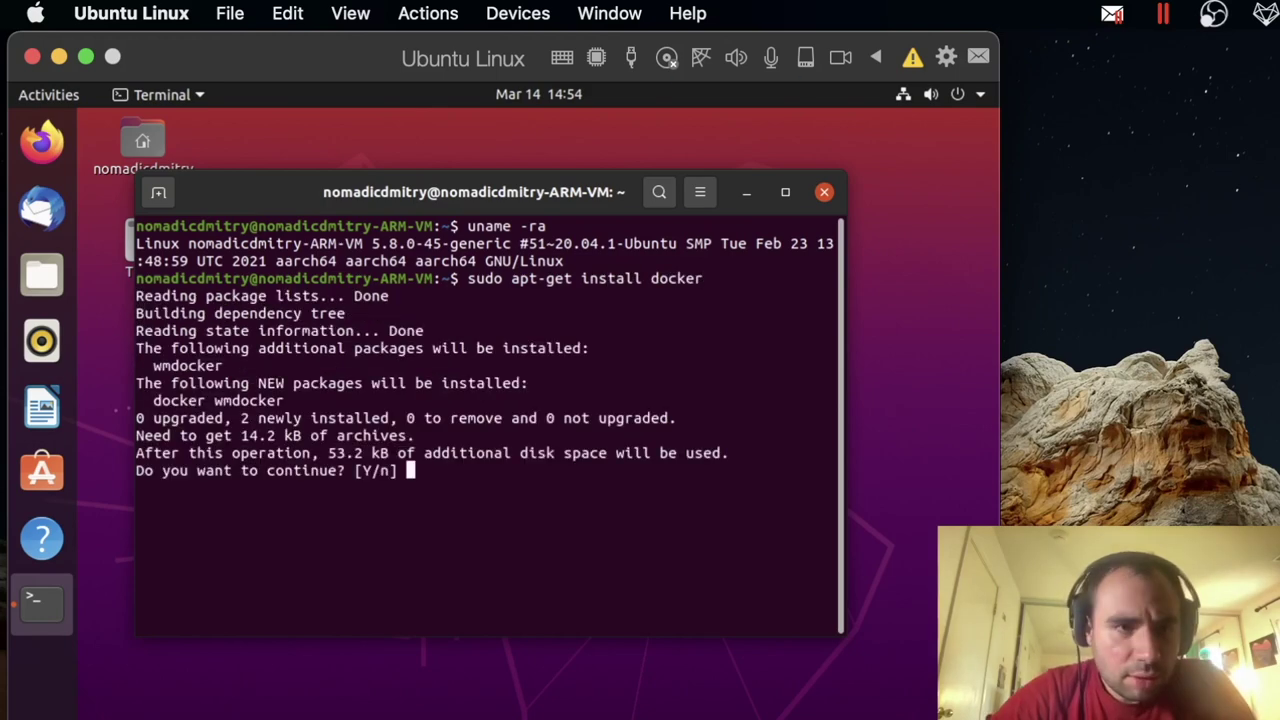
key(Return)
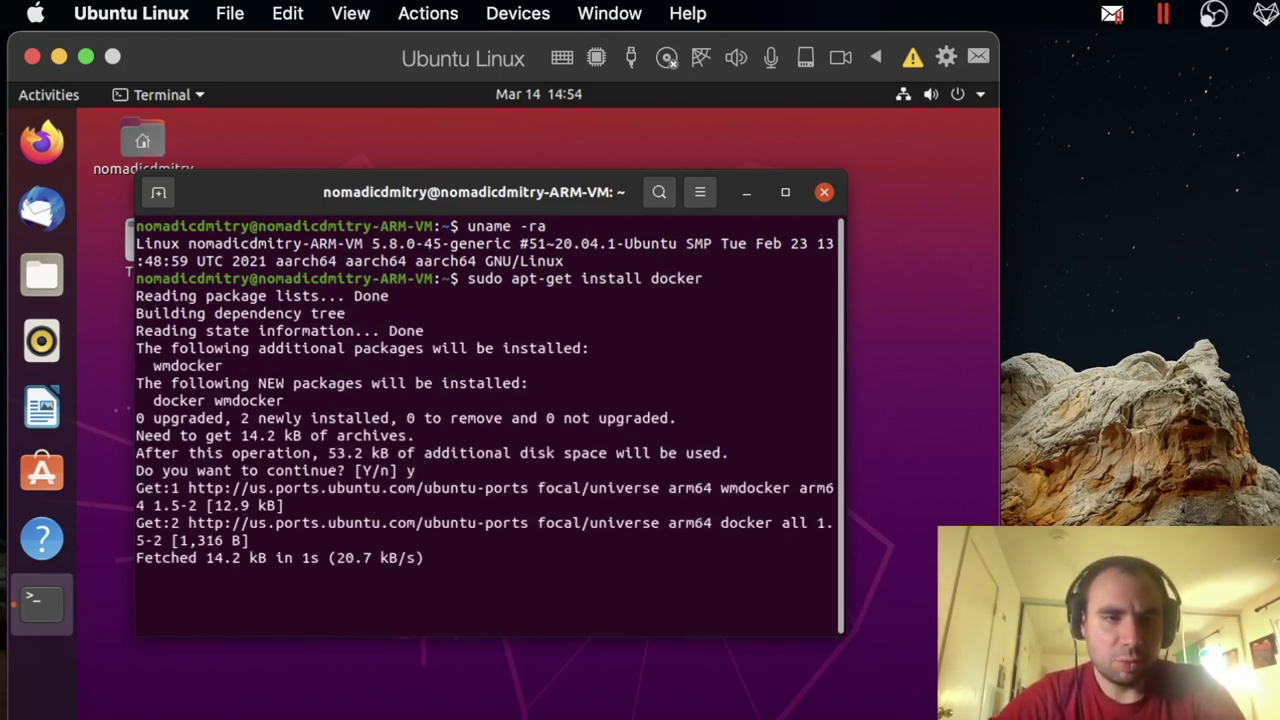
text(docker)
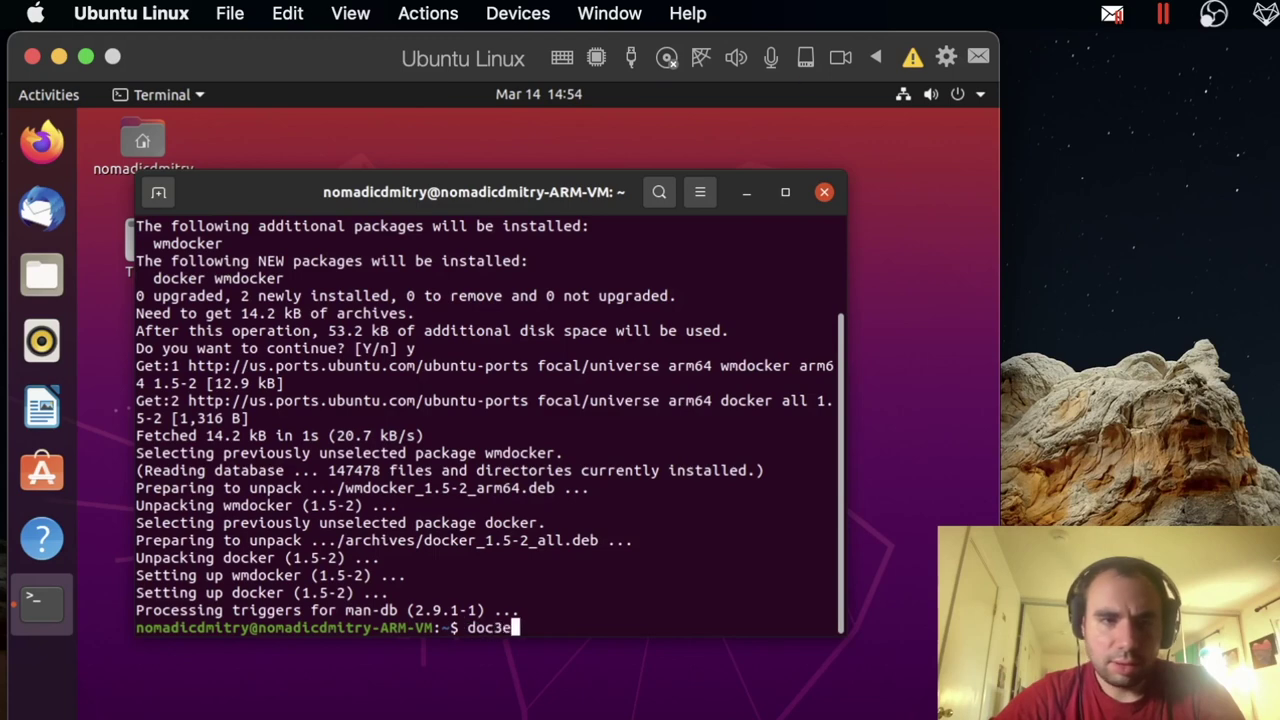
key(Return)
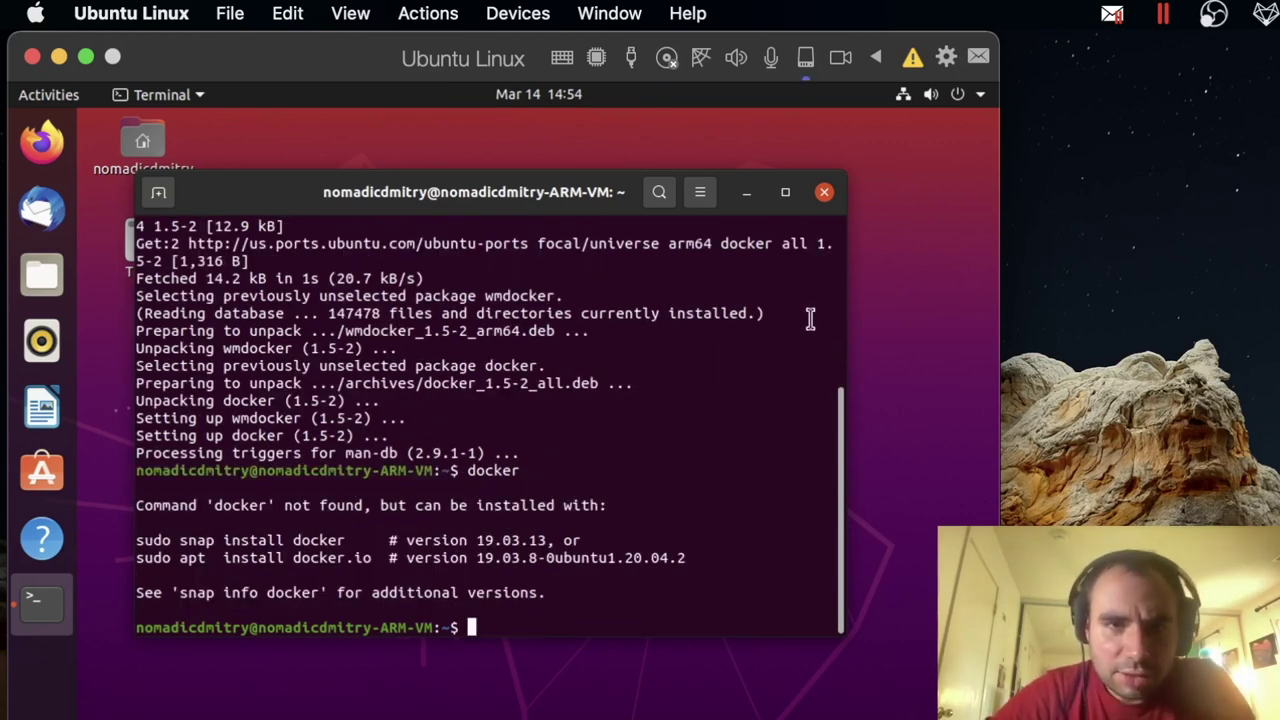
Install Docker from the docker.io package with "sudo apt install docker.io" and agree to continue.
drag(840, 429, 850, 303)
text(sudo )
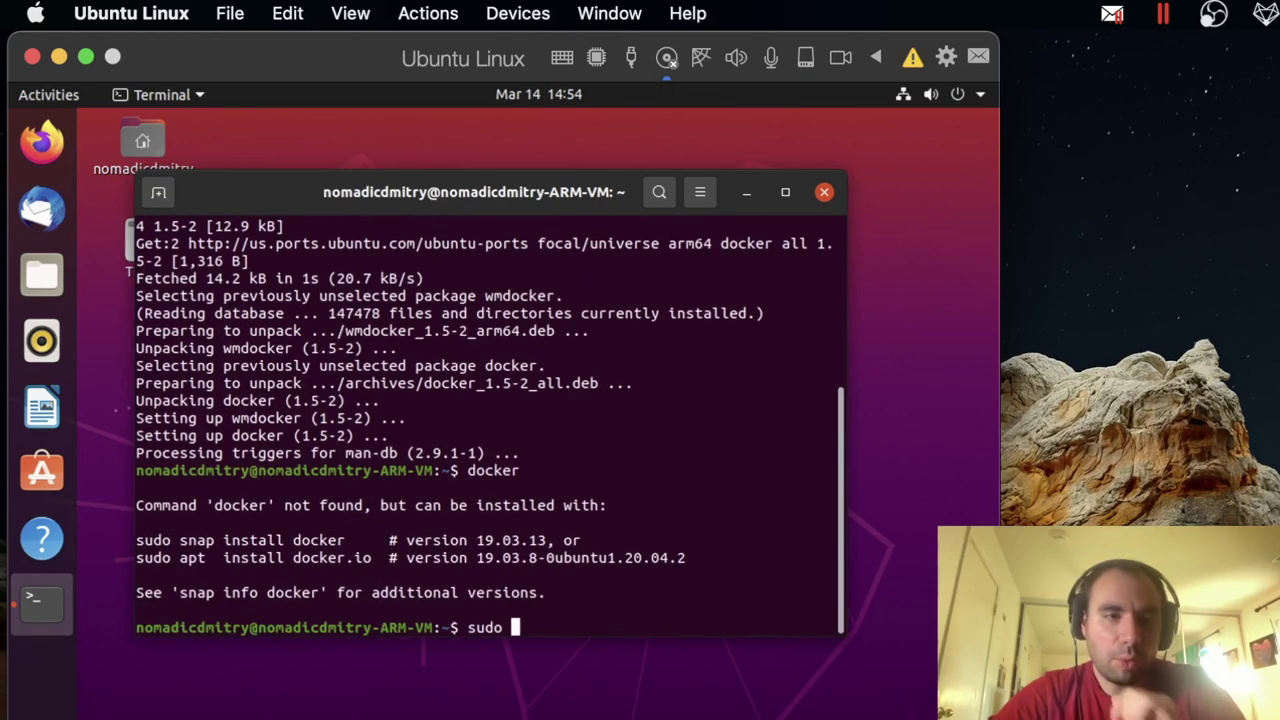
text(apt)
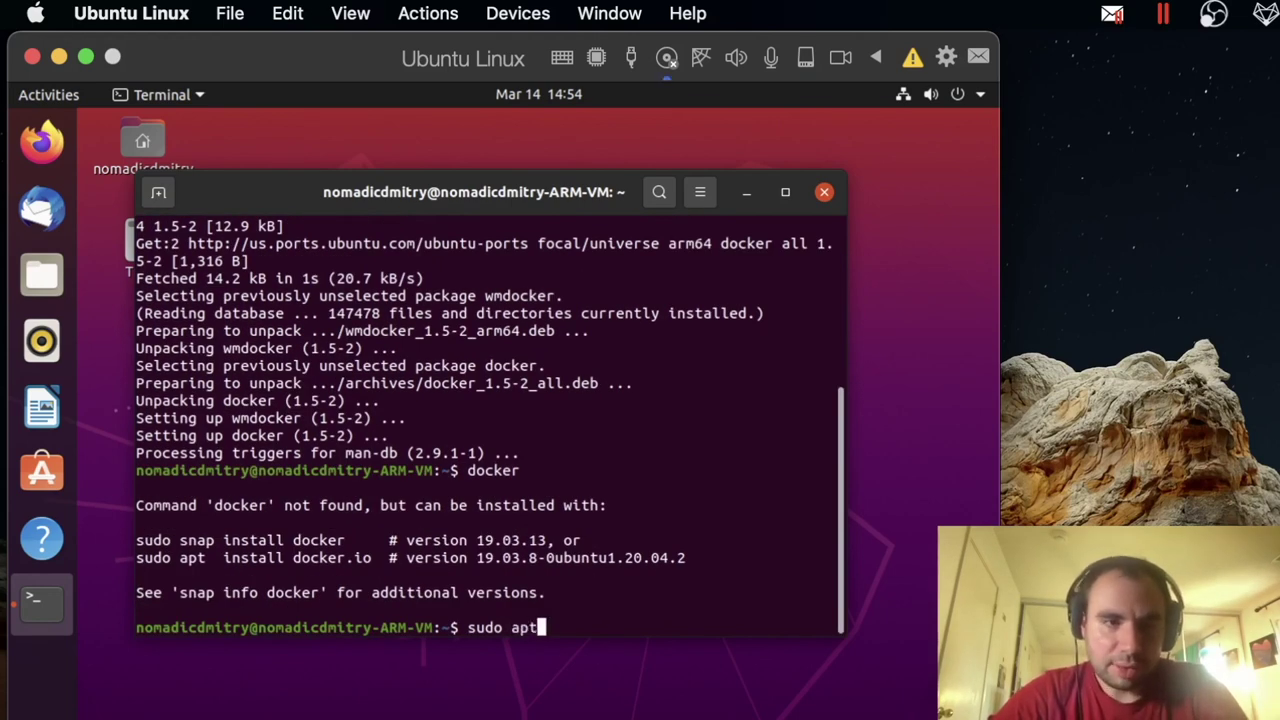
text( install docker.io)
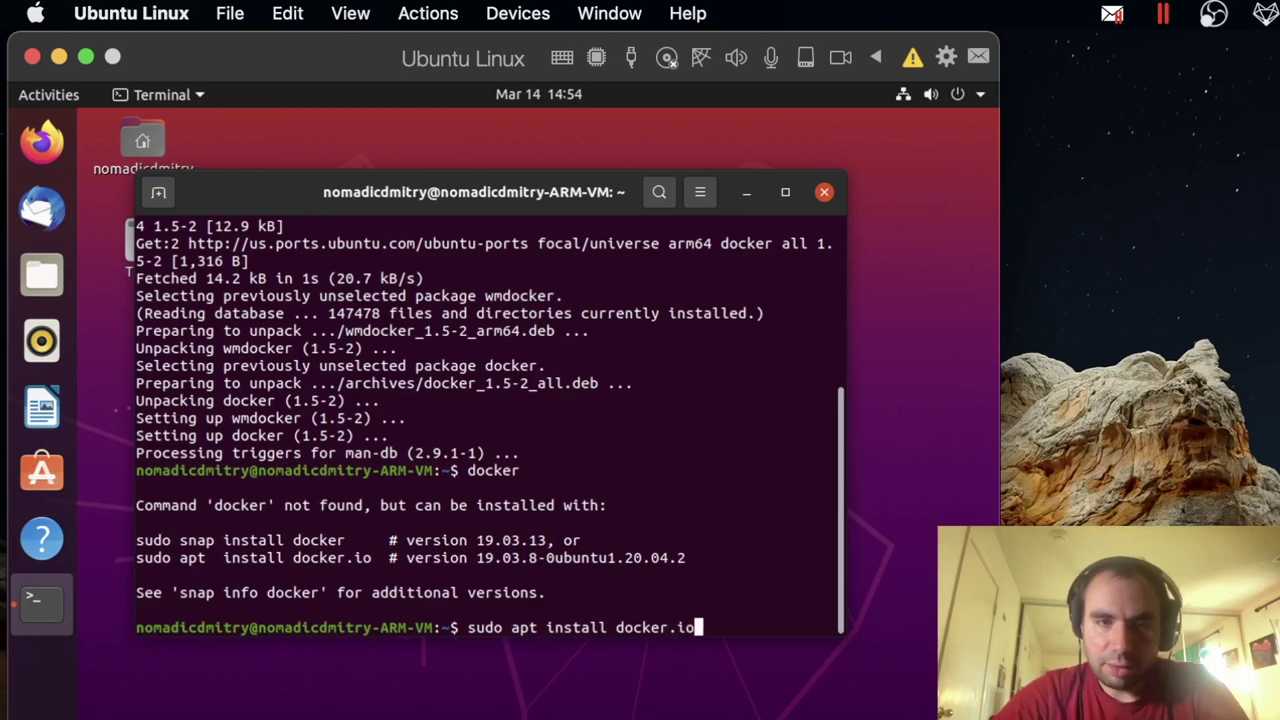
key(Return)
text(y)
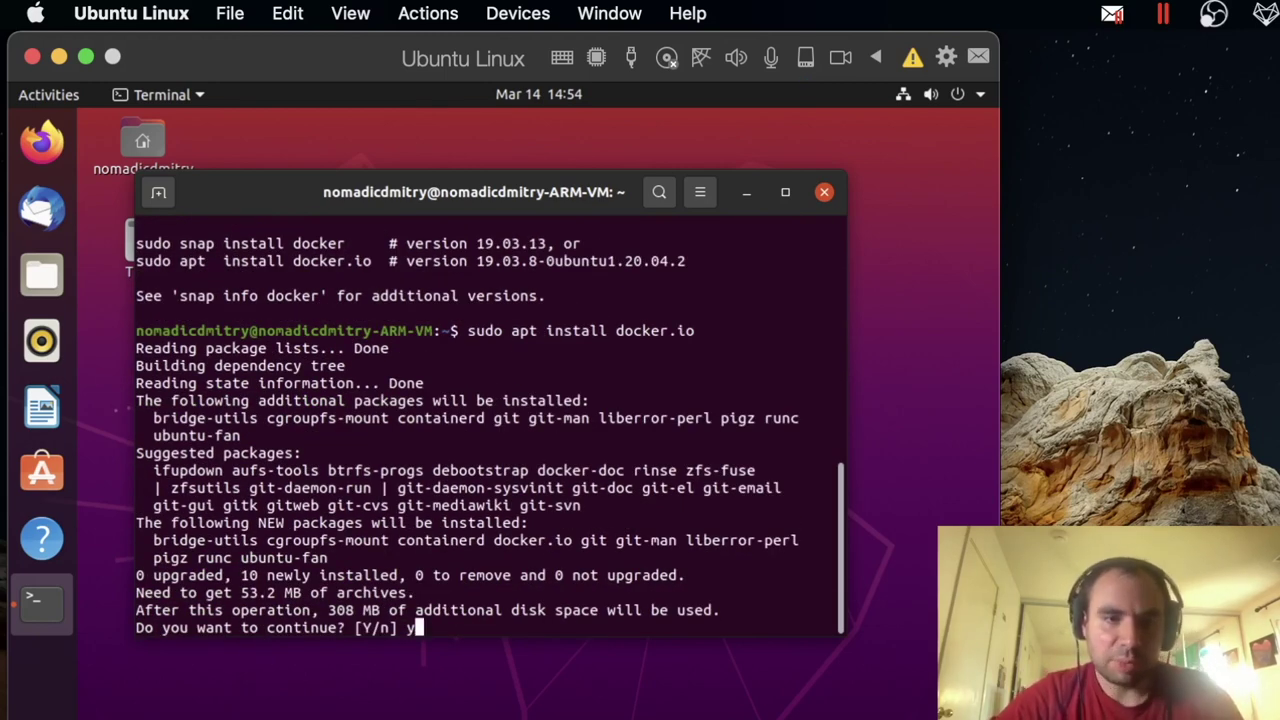
key(Return)
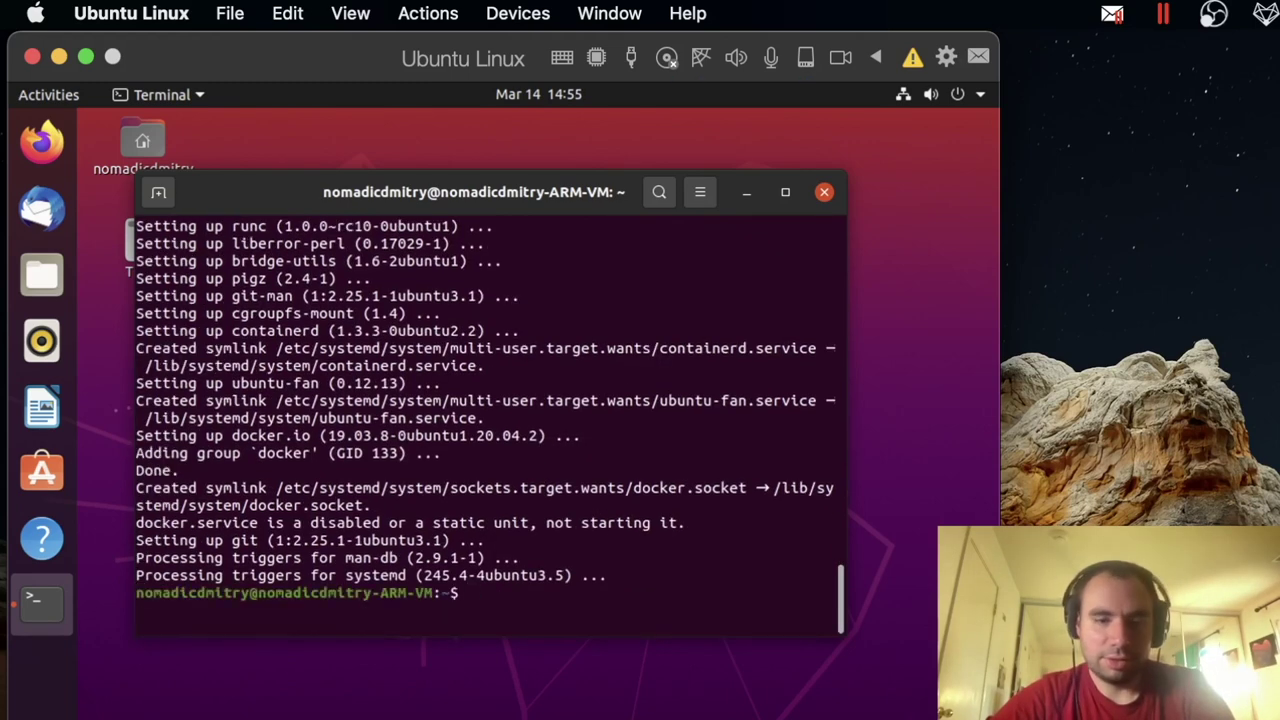
Test Docker by running "docker", "docker ps" and "sudo docker ps", and close the terminal.
text(docker)
key(Return)
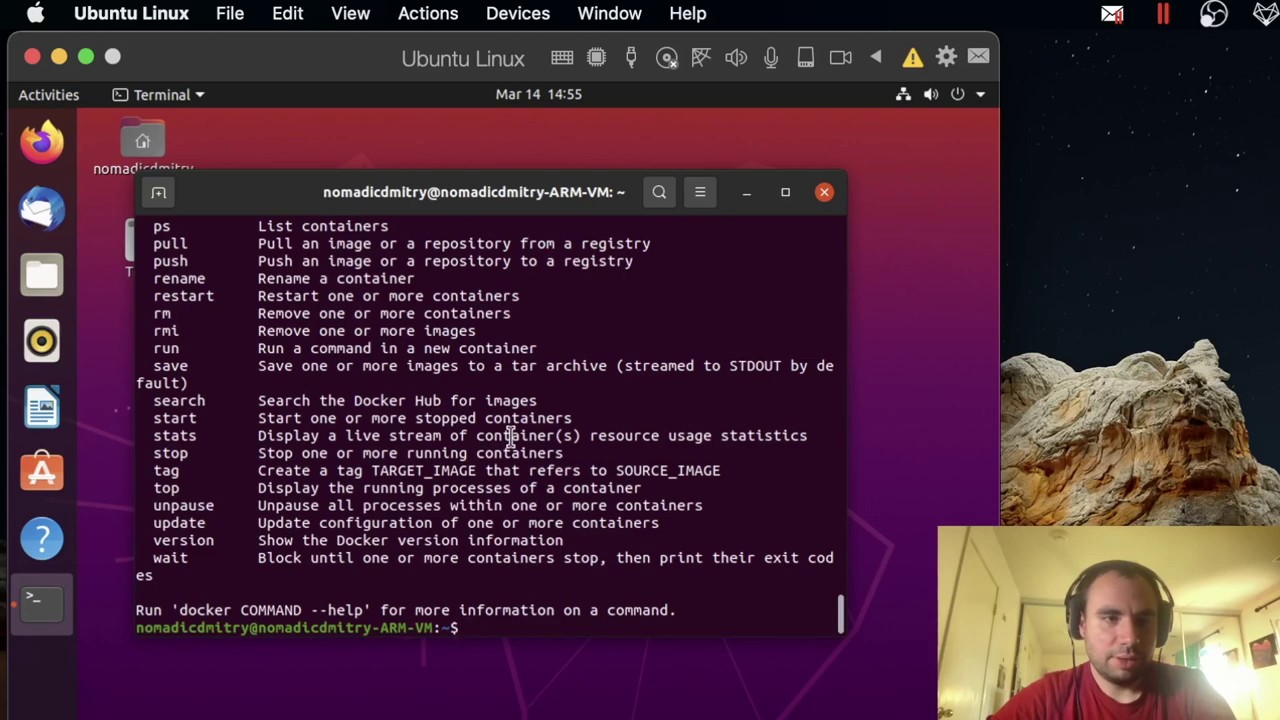
text(docker ps)
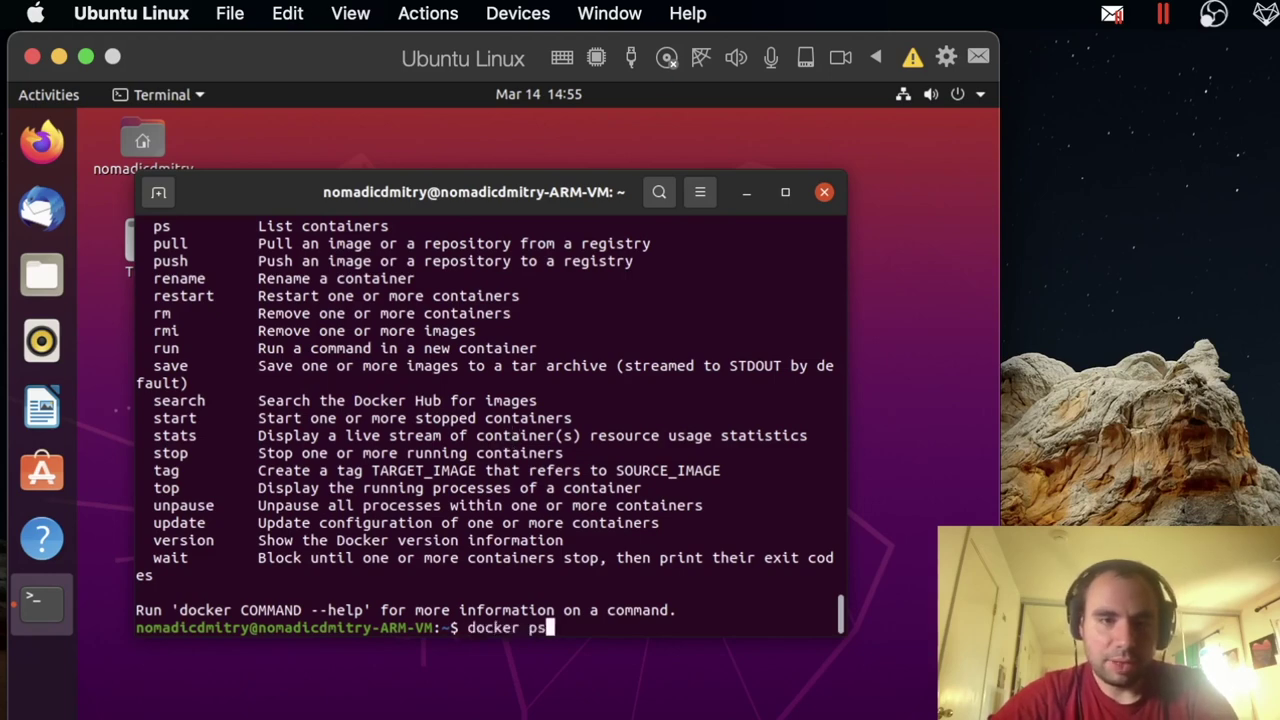
key(Return)
key(Up)
key(Home)
text(sudo)
key(Return)
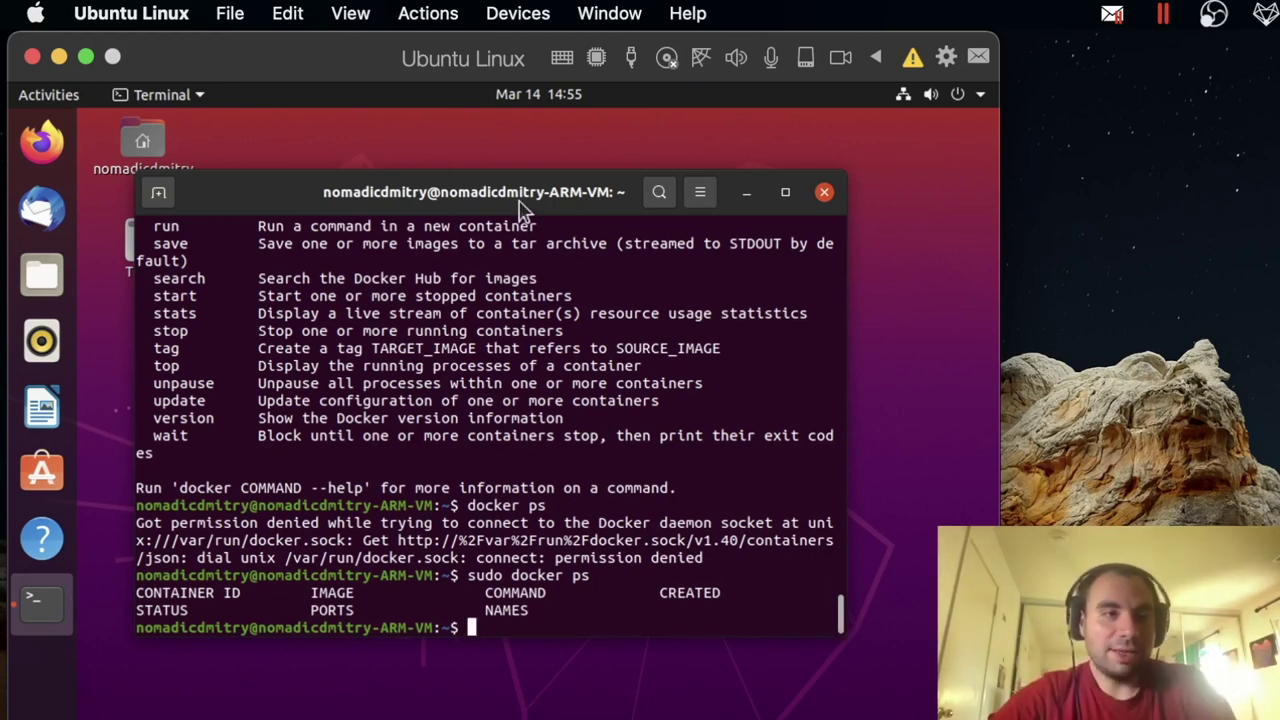
click(824, 192)
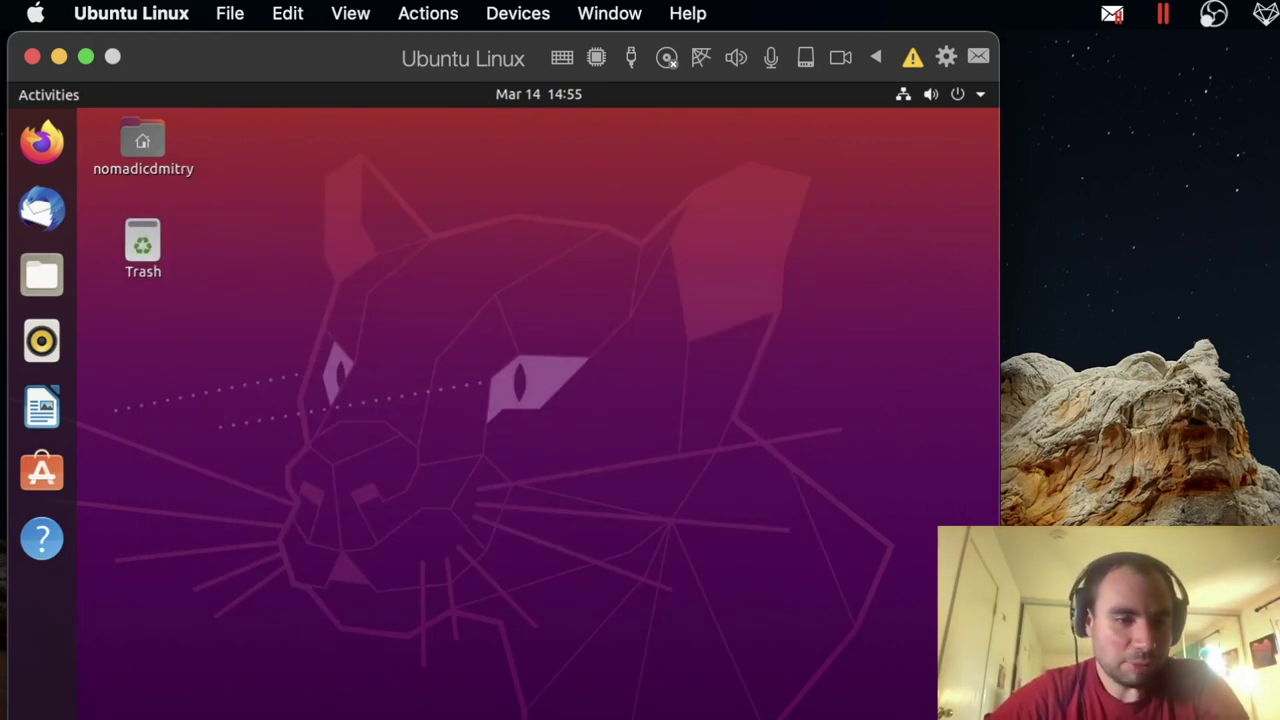
Launch the application found by searching for "software", and start LibreOffice Writer.
key(super)
text(software)
key(Return)
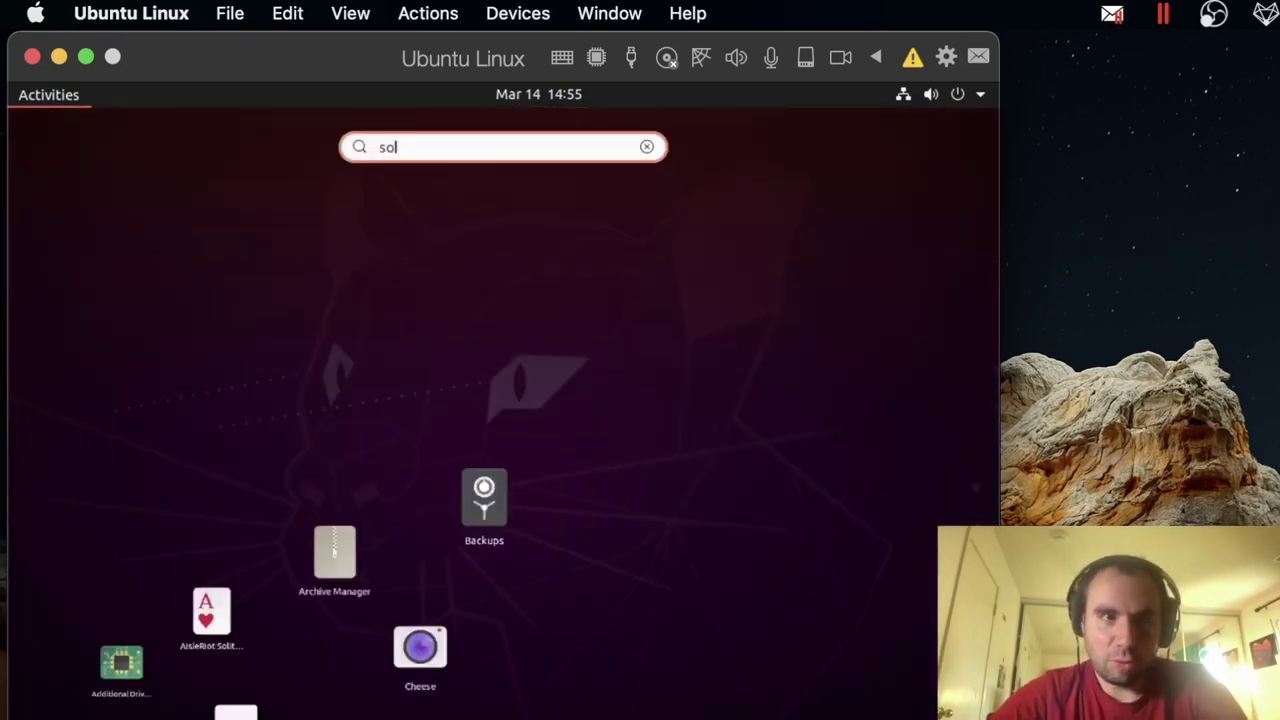
text(tware)
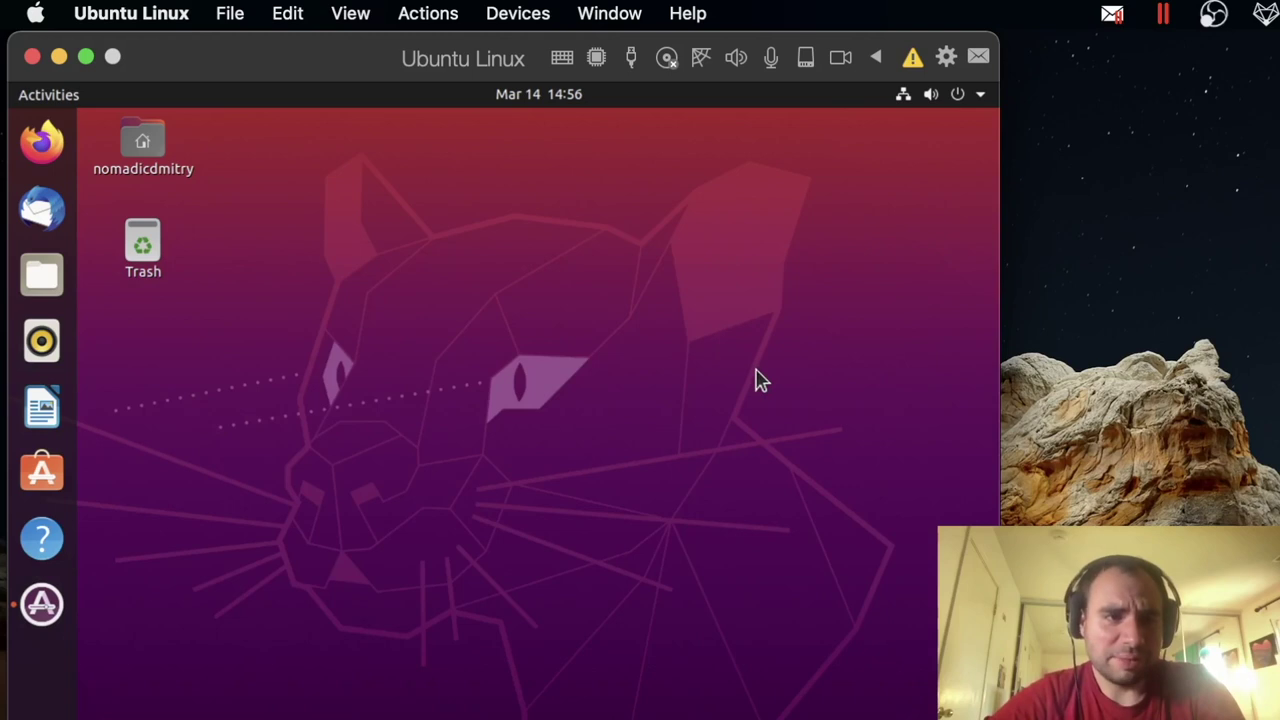
click(42, 471)
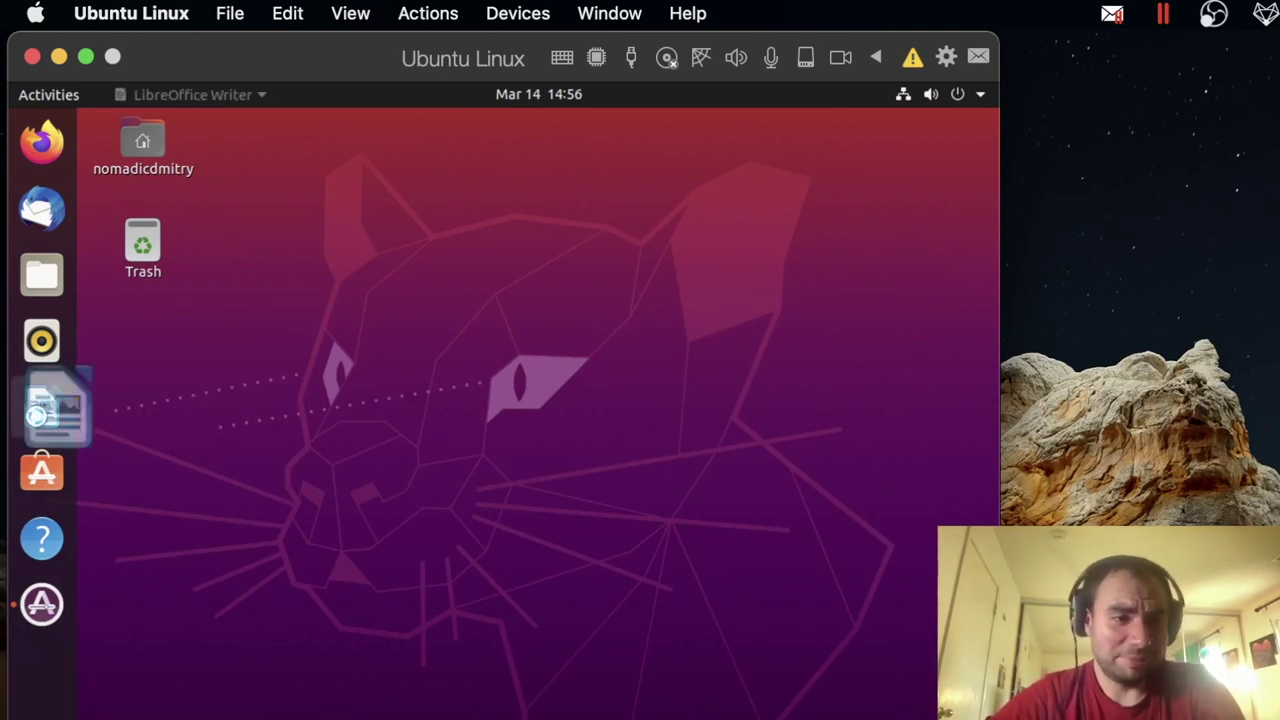